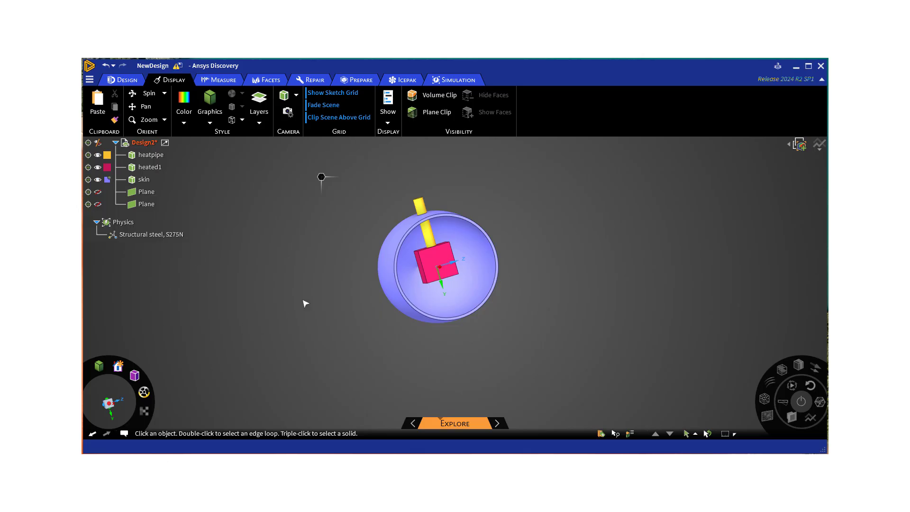
Orbit the model to inspect the skin shell from its sides, open end and front.
middle_drag(337, 282, 538, 242)
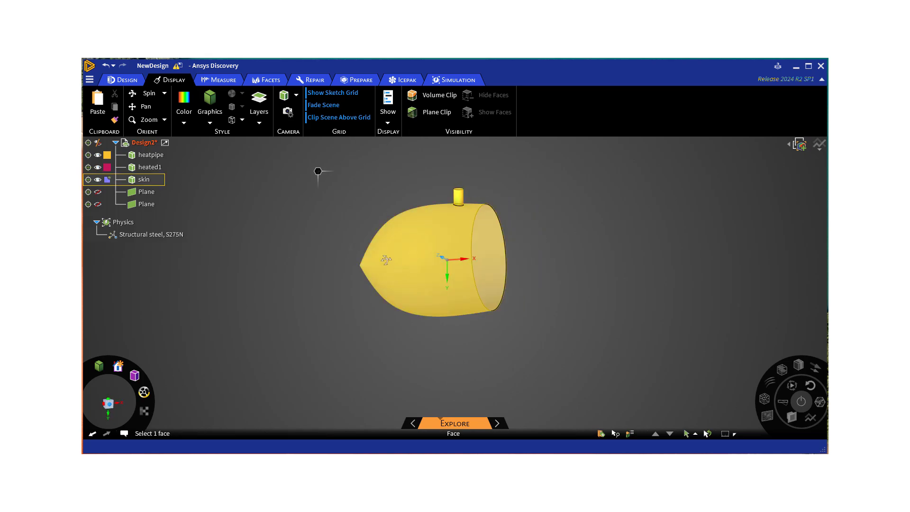
middle_drag(372, 254, 386, 227)
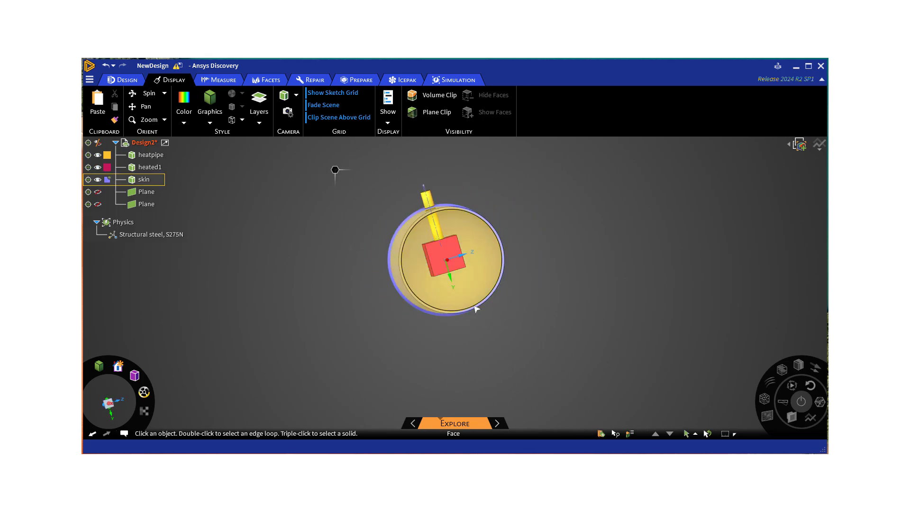
middle_drag(410, 315, 341, 228)
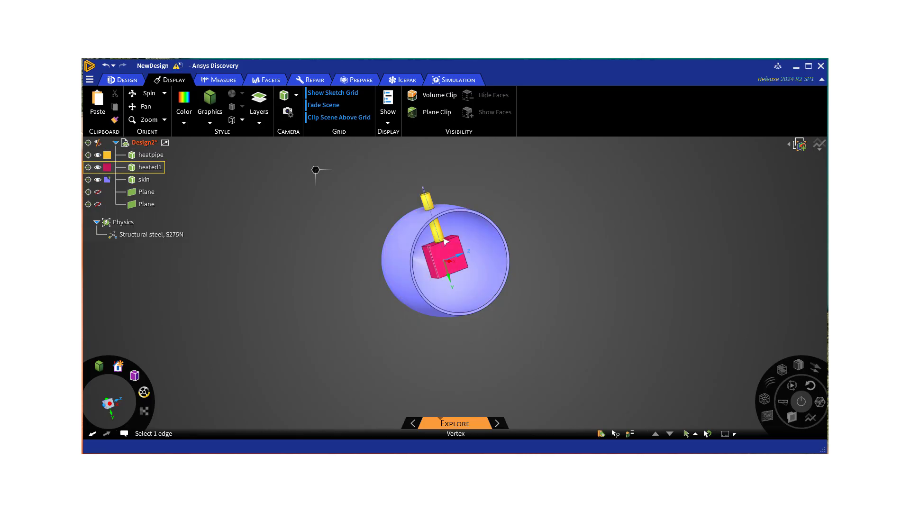
middle_drag(382, 271, 282, 276)
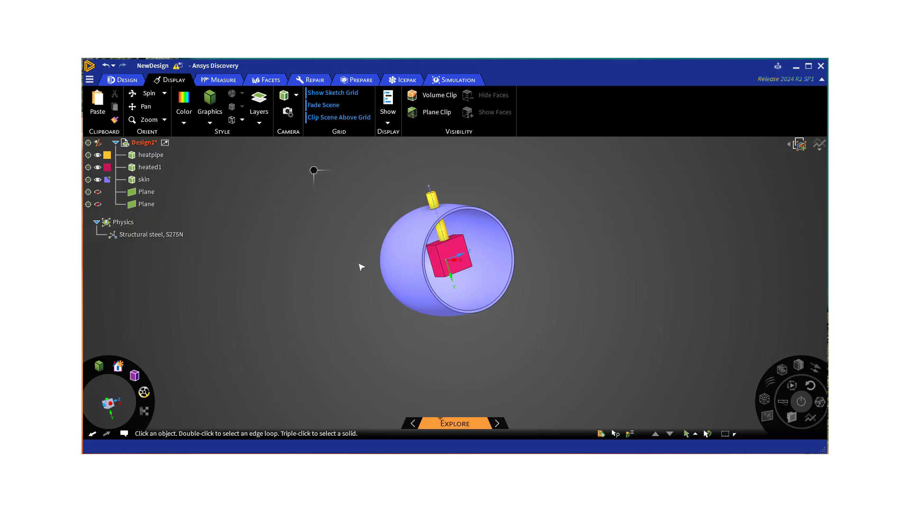
middle_drag(374, 260, 334, 275)
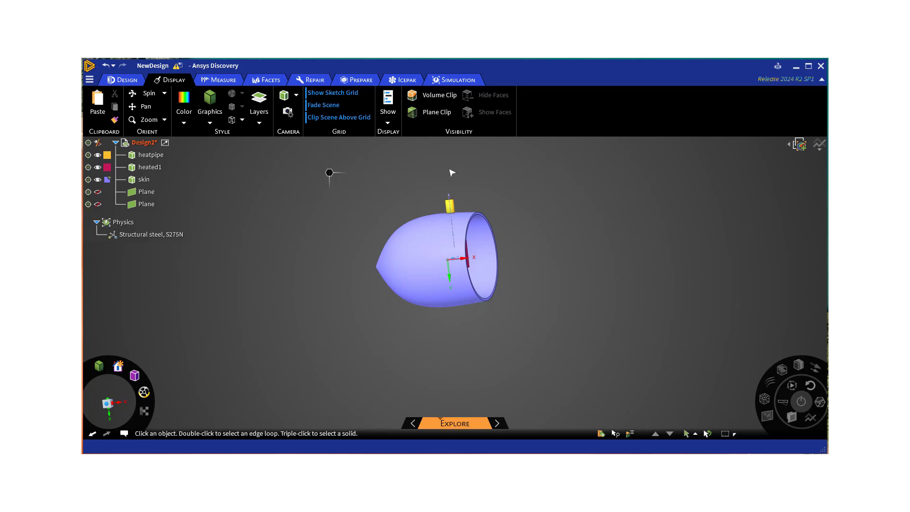
middle_drag(423, 290, 503, 296)
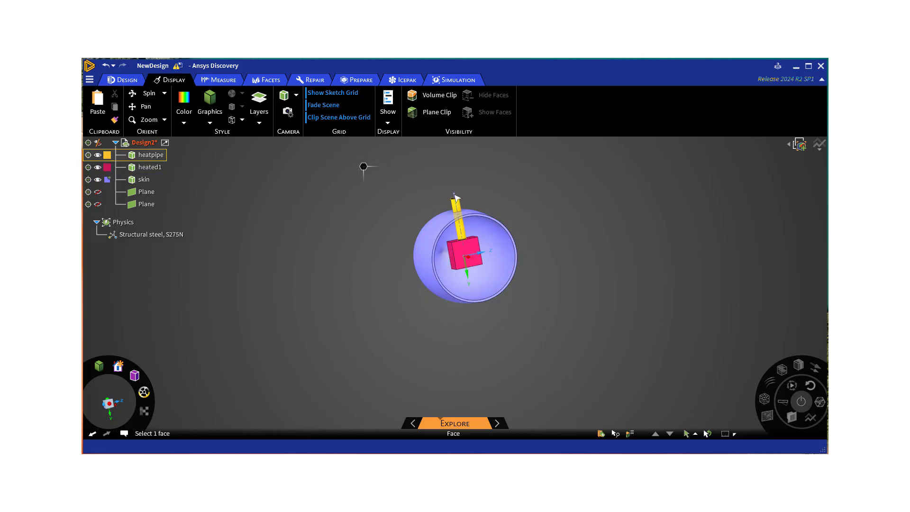
middle_drag(317, 261, 409, 250)
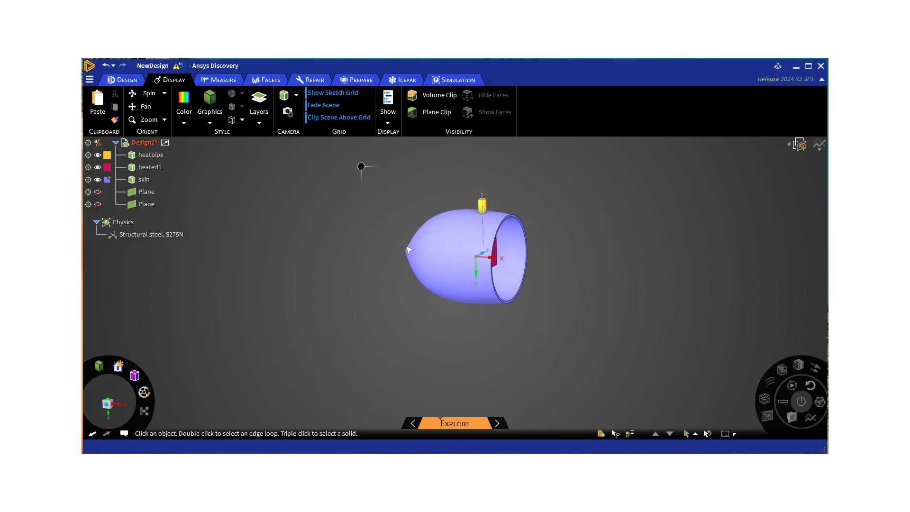
Select and clear the skin's outer face while viewing it around its open end.
click(454, 288)
middle_drag(454, 288, 385, 273)
click(372, 272)
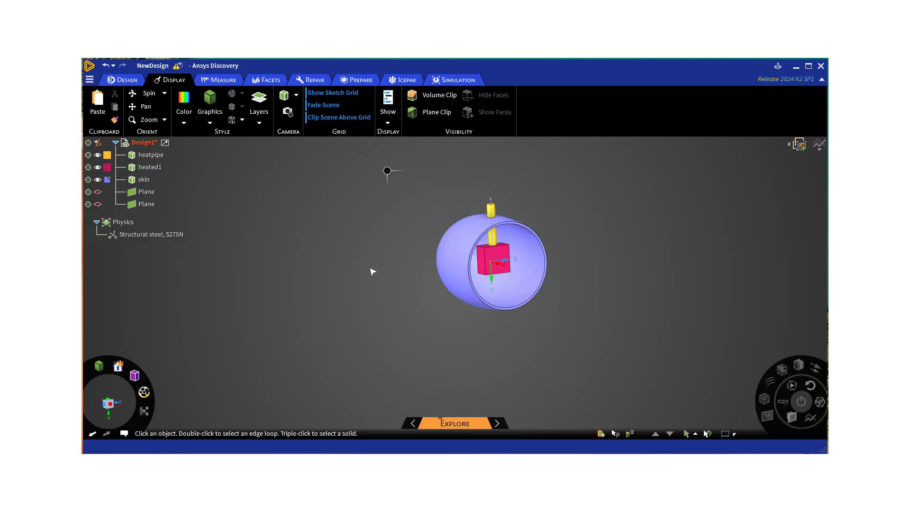
mouse_move(416, 266)
middle_down()
mouse_move(278, 282)
mouse_move(462, 271)
mouse_move(429, 263)
middle_up()
click(431, 261)
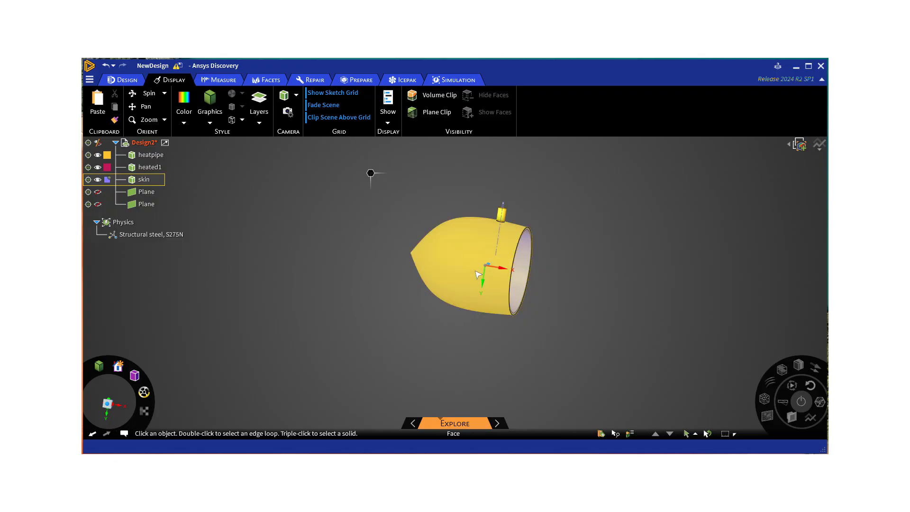
middle_drag(358, 217, 167, 203)
click(243, 255)
middle_drag(396, 273, 562, 278)
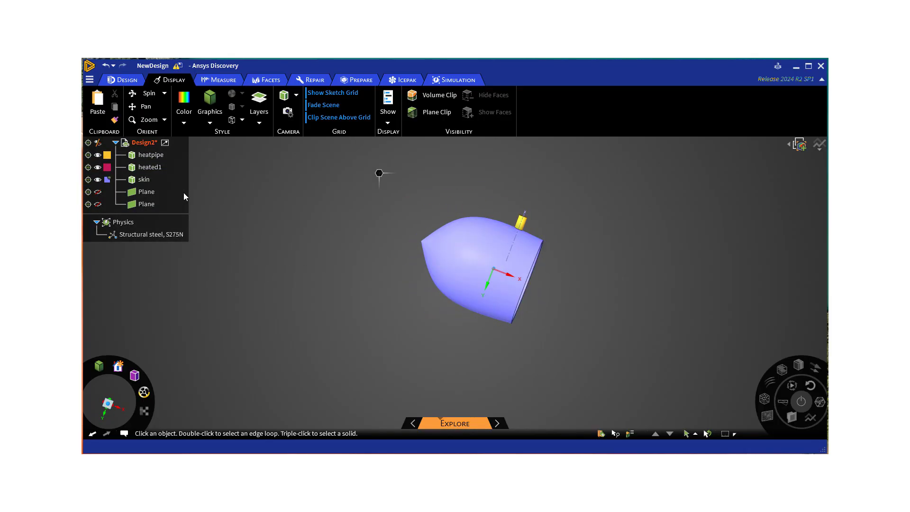
Bring up the Icepak tools, then select and clear the skin's rim edge.
click(401, 81)
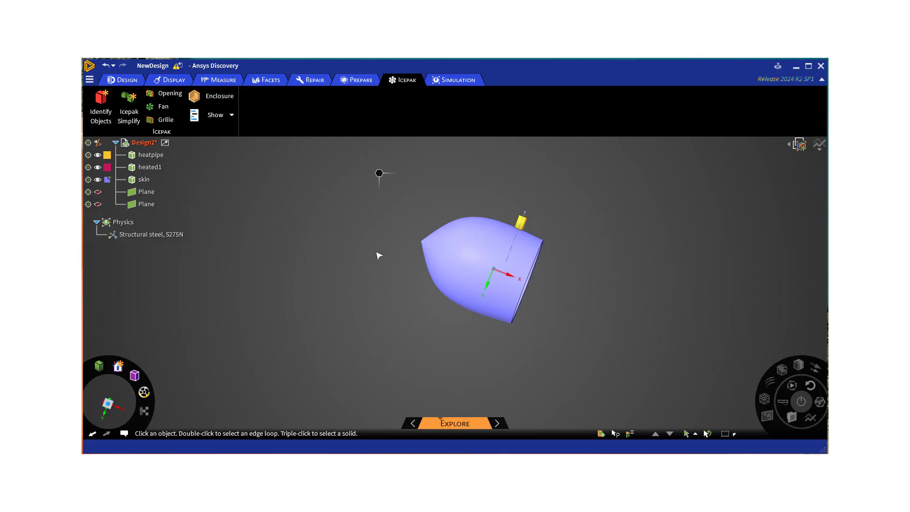
middle_drag(378, 258, 353, 235)
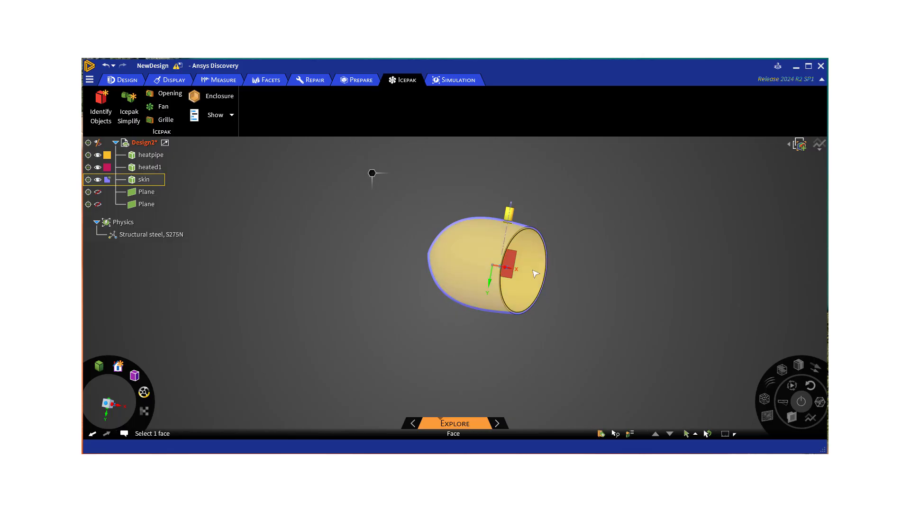
click(509, 247)
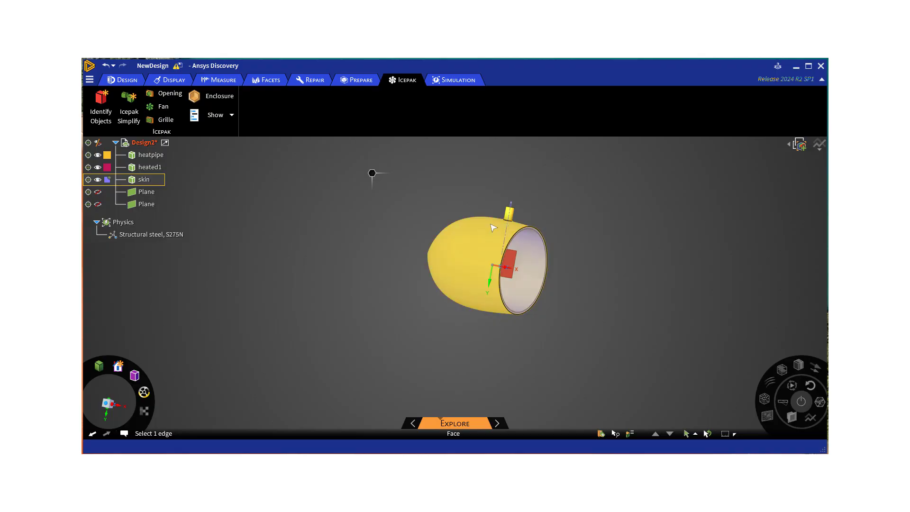
click(256, 205)
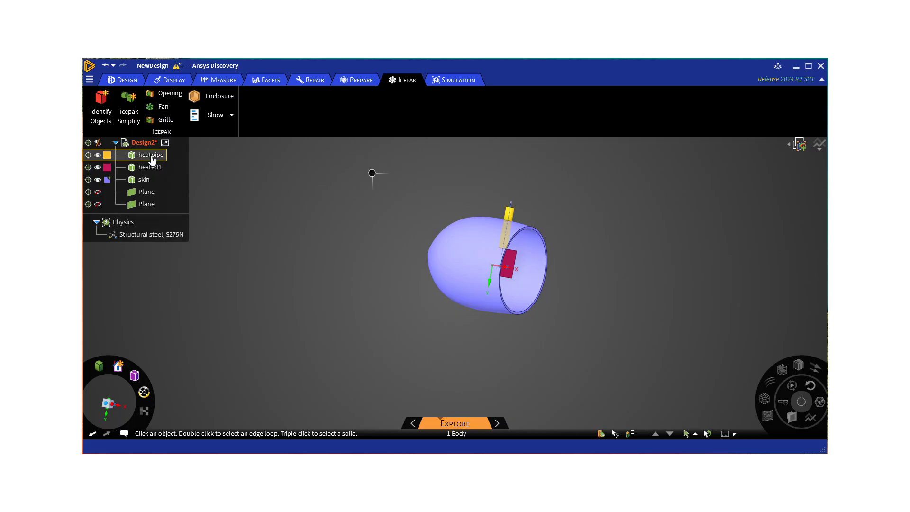
Apply Icepak Simplify at Level 2 (polygon fit) to the heated1 block.
click(132, 117)
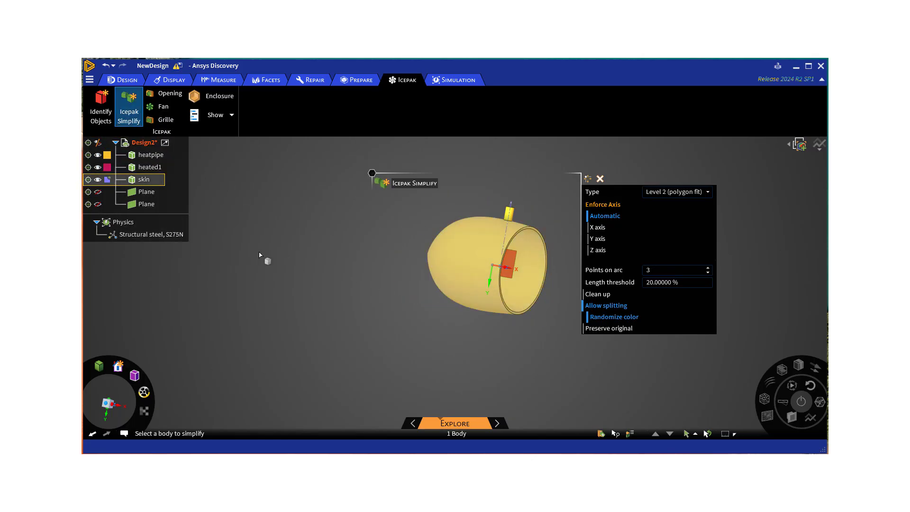
middle_drag(413, 307, 417, 264)
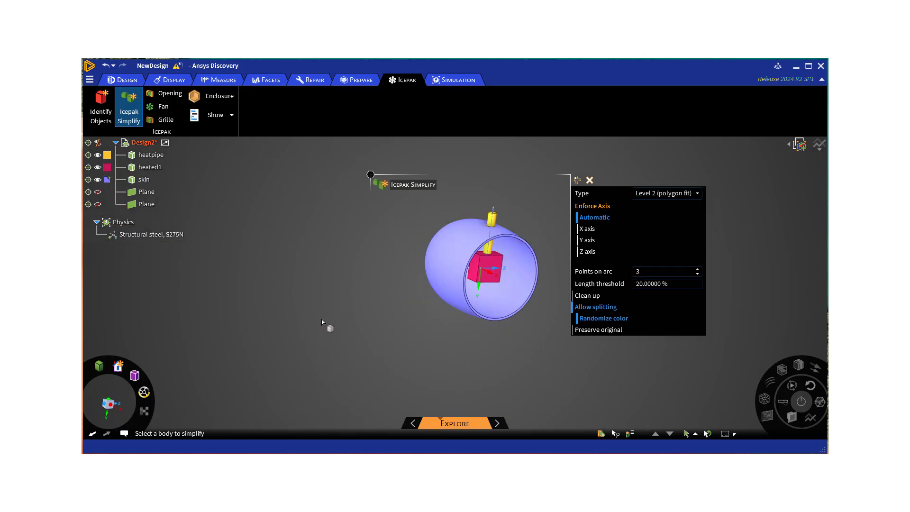
middle_drag(520, 368, 415, 354)
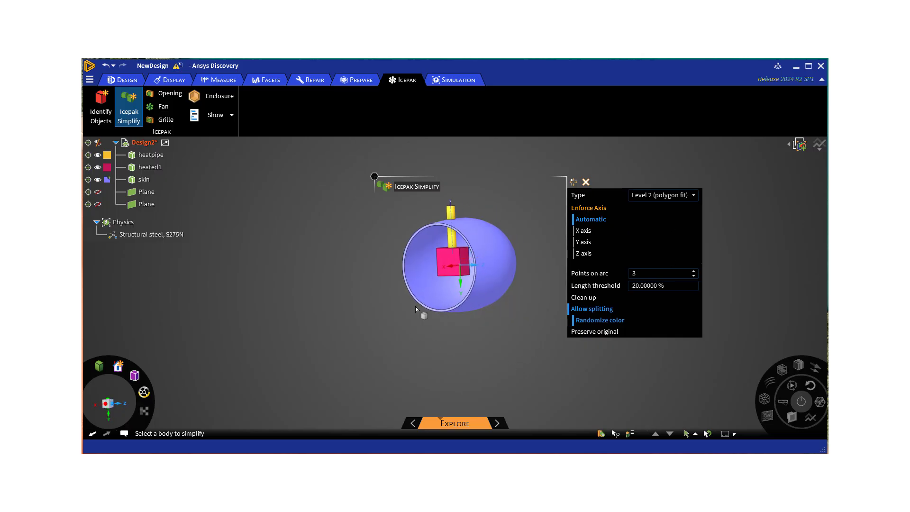
click(450, 266)
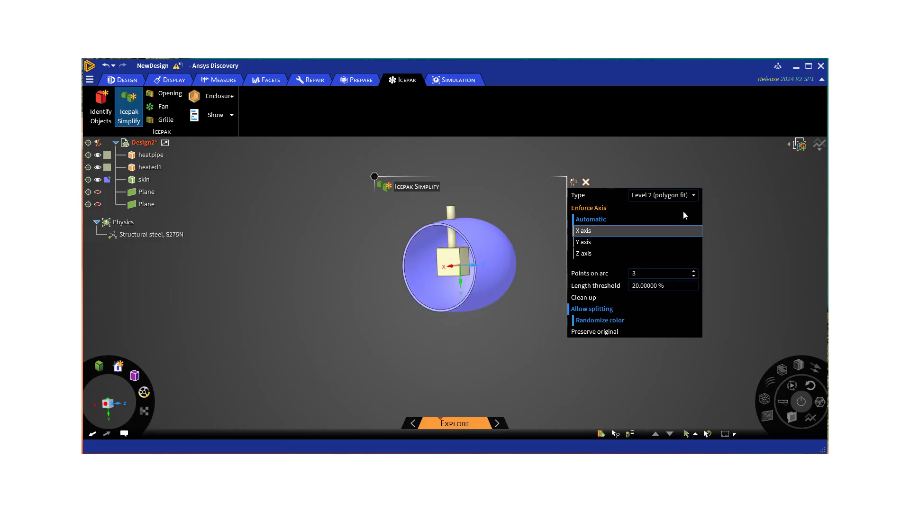
Simplify the skin as Level 3 (CAD object) at maximum facet quality and inspect the faceted shell.
click(694, 196)
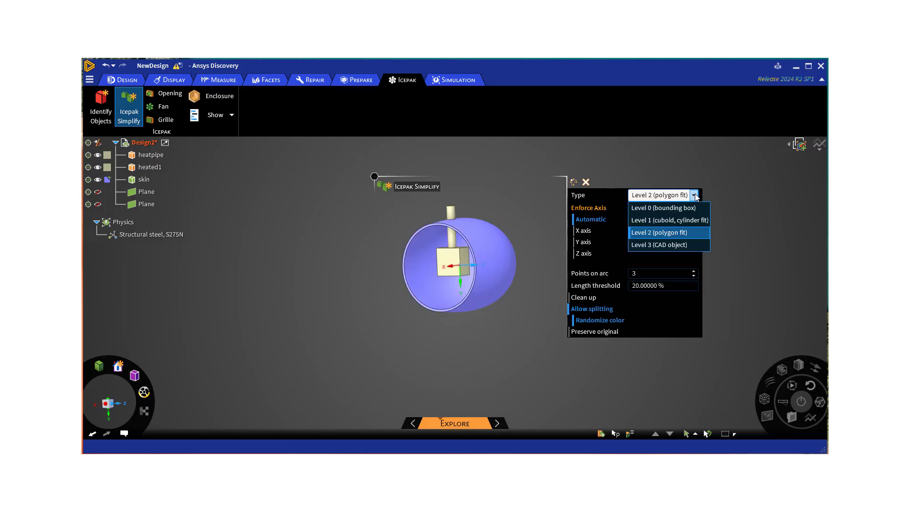
click(683, 244)
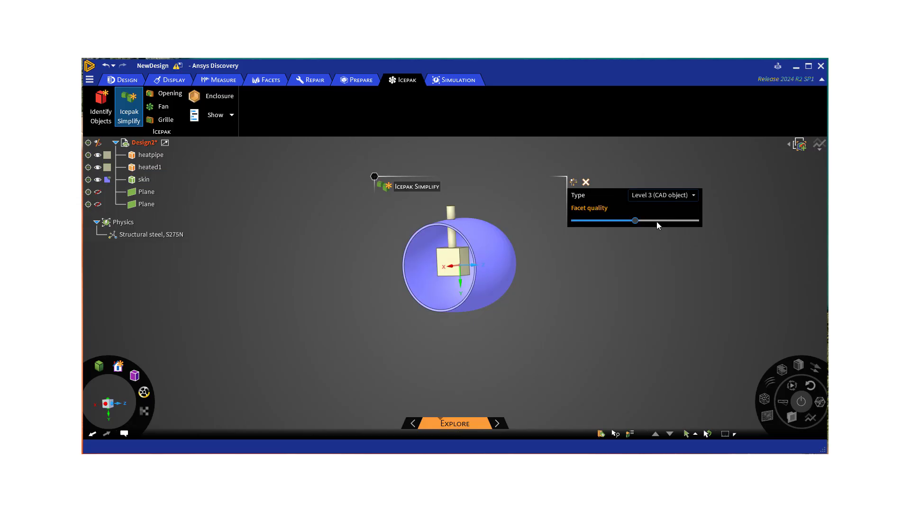
drag(657, 220, 574, 221)
click(669, 220)
click(493, 294)
middle_drag(488, 341, 283, 332)
scroll(413, 311, up, 5)
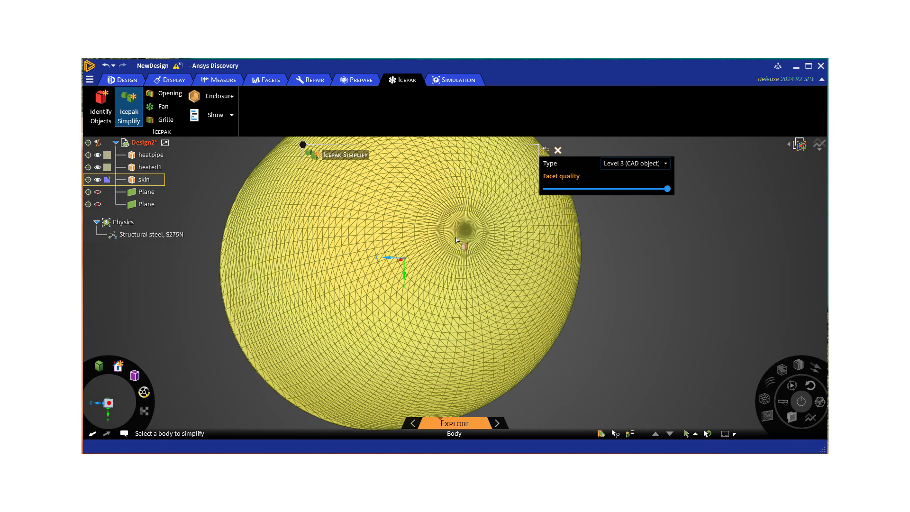
scroll(409, 316, down, 6)
middle_drag(409, 316, 398, 256)
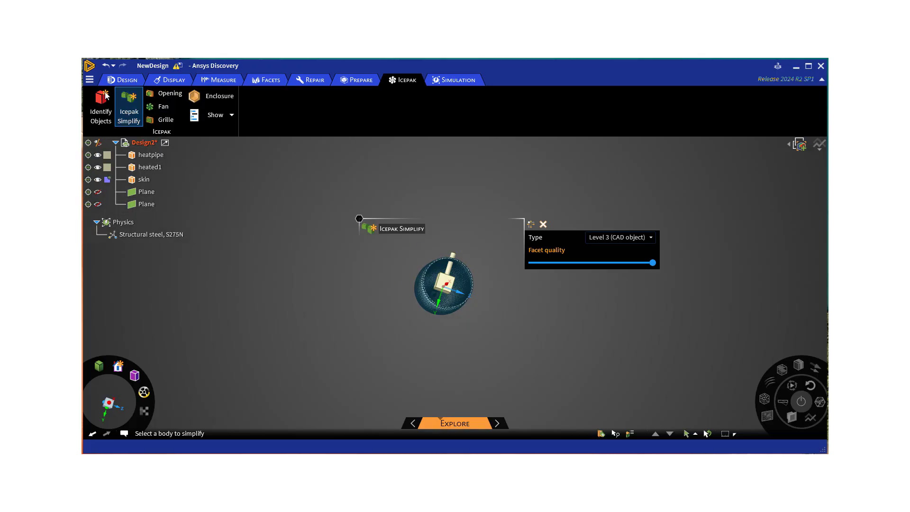
click(89, 79)
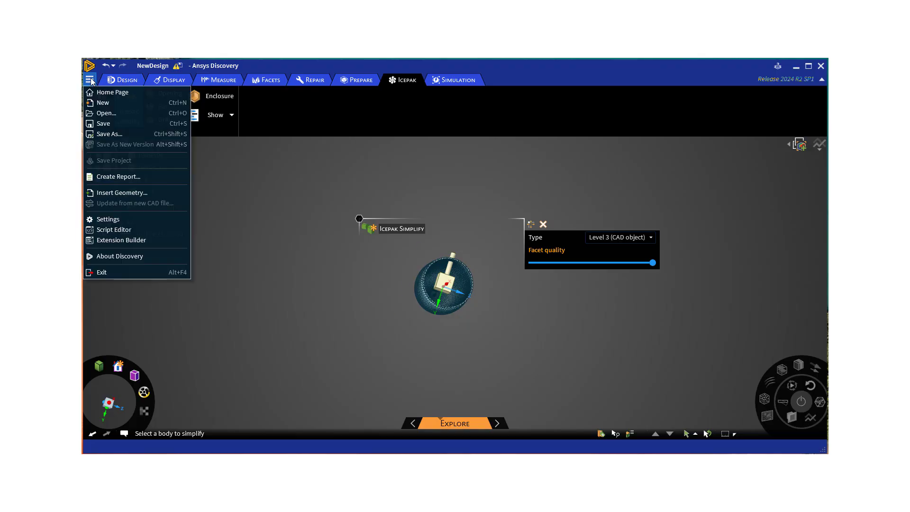
Save the design as 'model' in the Documents\Video-2bodies folder.
click(105, 134)
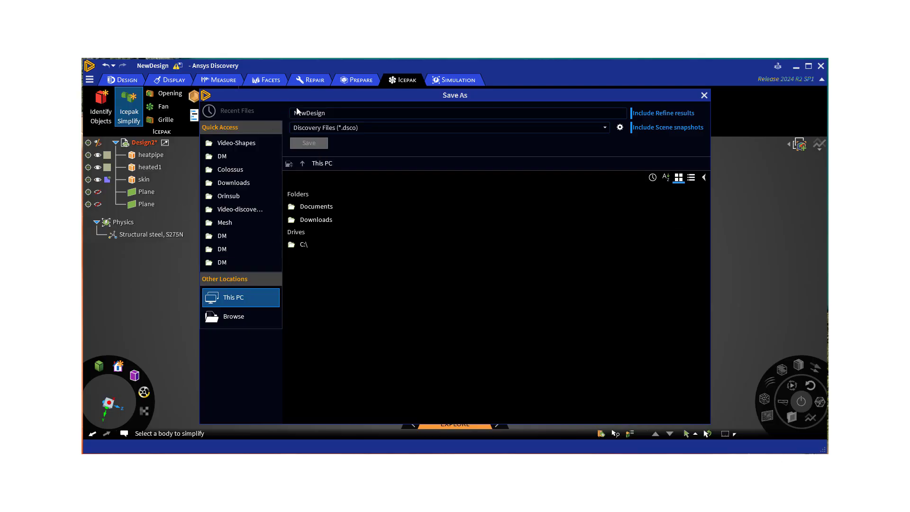
click(322, 163)
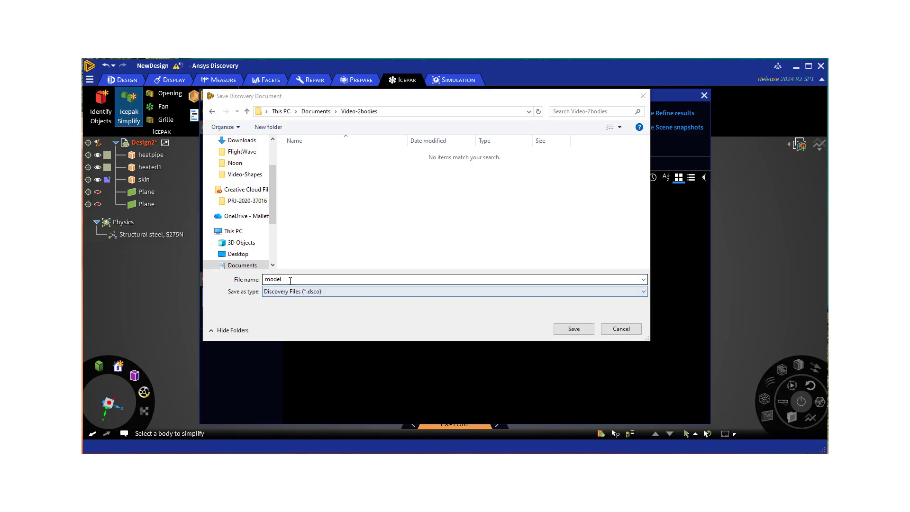
click(582, 330)
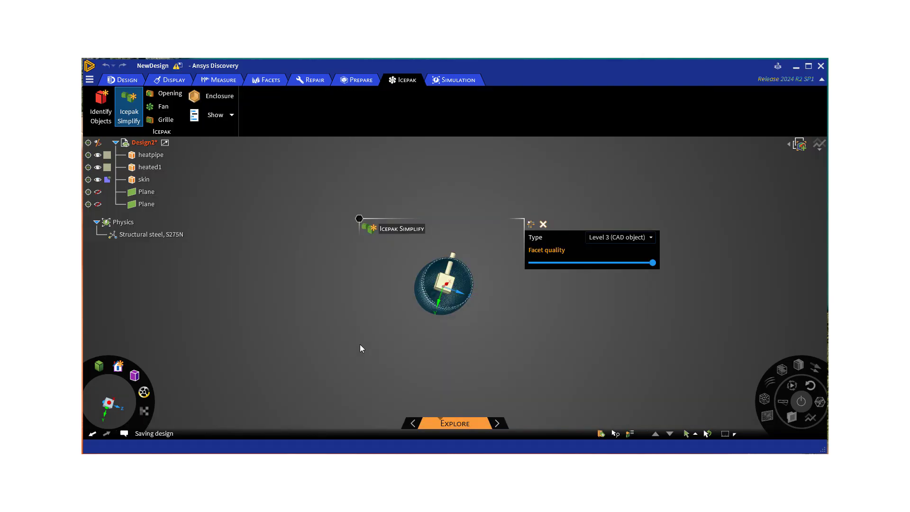
mouse_move(392, 315)
middle_down()
mouse_move(236, 315)
mouse_move(266, 293)
mouse_move(392, 301)
mouse_move(402, 319)
middle_up()
click(419, 304)
key(Escape)
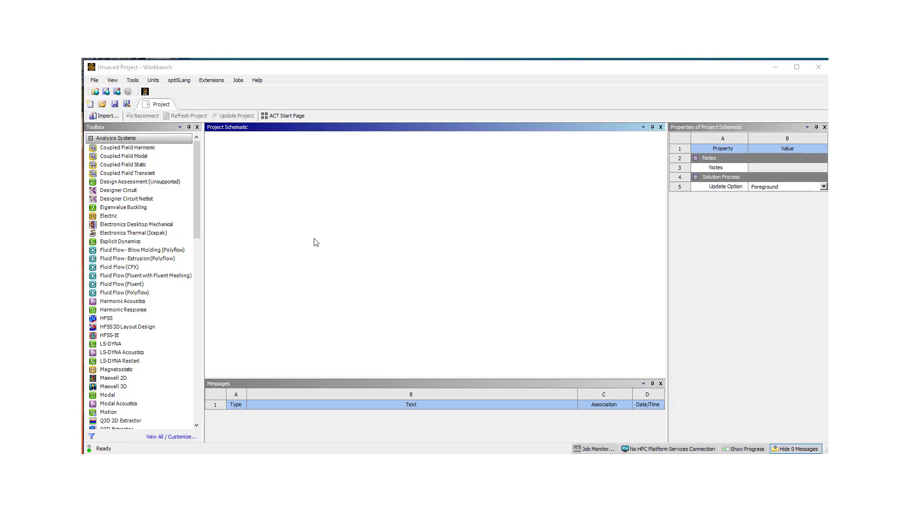
Place a standalone Geometry component system (A) in the Workbench project schematic.
scroll(156, 304, down, 2)
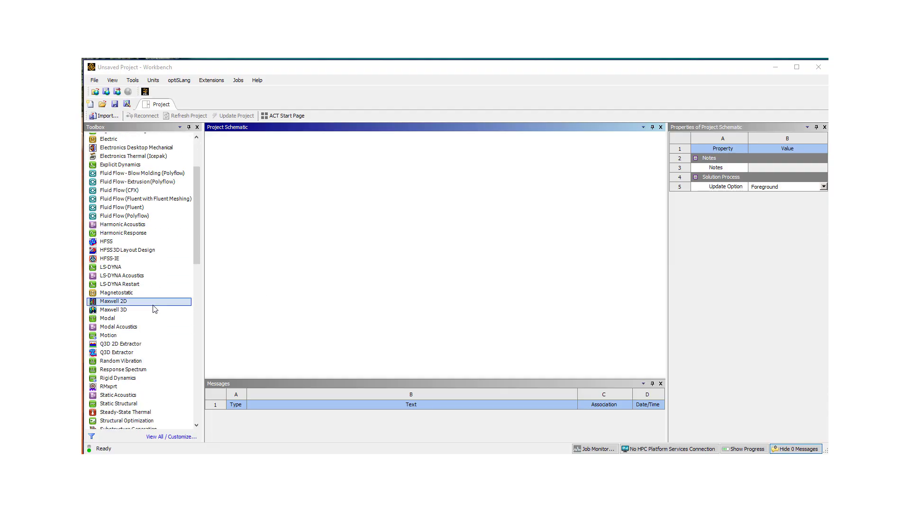
scroll(157, 303, up, 1)
scroll(151, 303, down, 13)
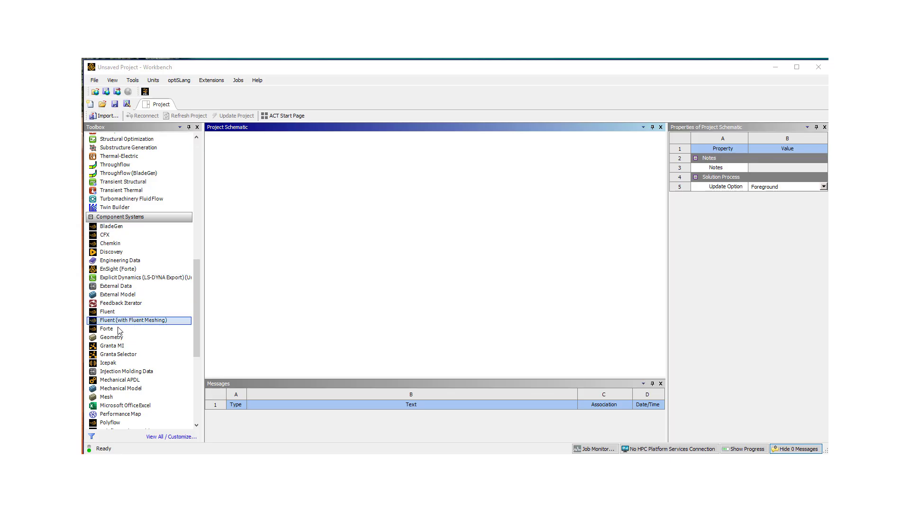
drag(116, 337, 252, 187)
Import 'model - Copy.dsco' from Video-2bodies into Geometry A and link a new Icepak system.
right_click(286, 177)
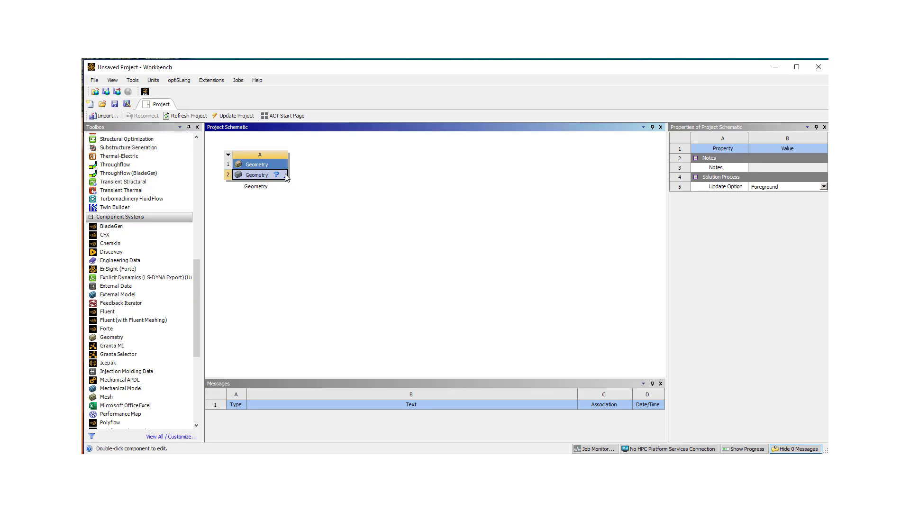
mouse_move(327, 214)
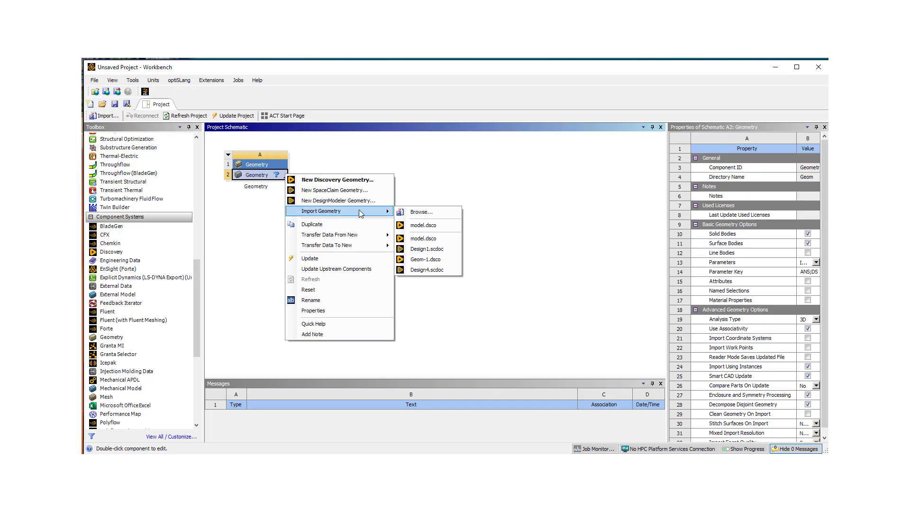
click(408, 211)
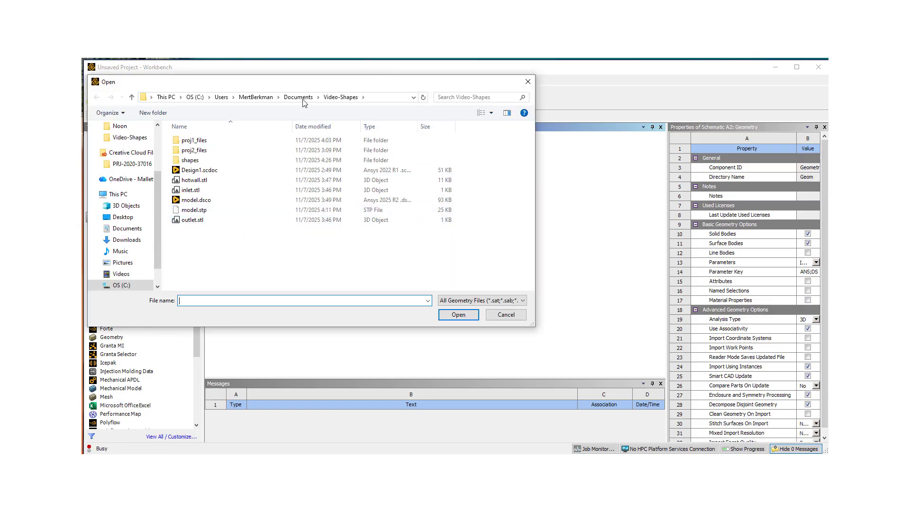
click(299, 99)
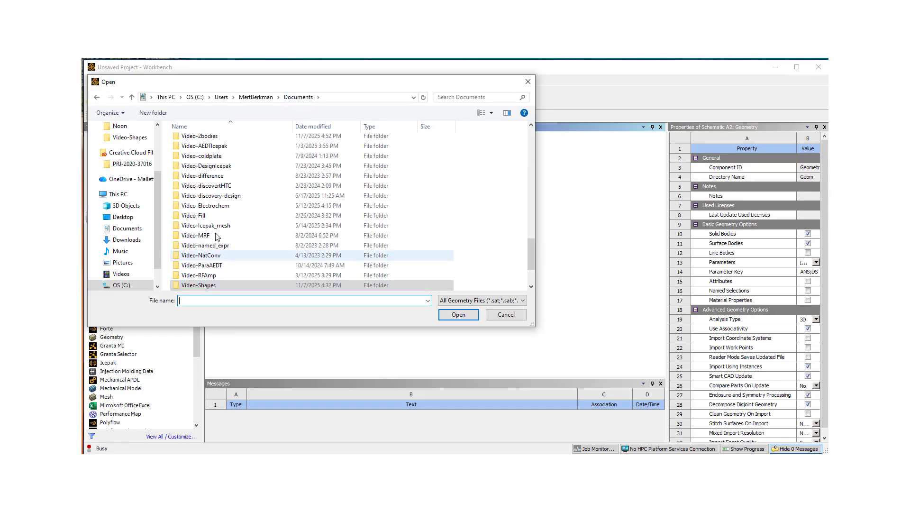
double_click(215, 137)
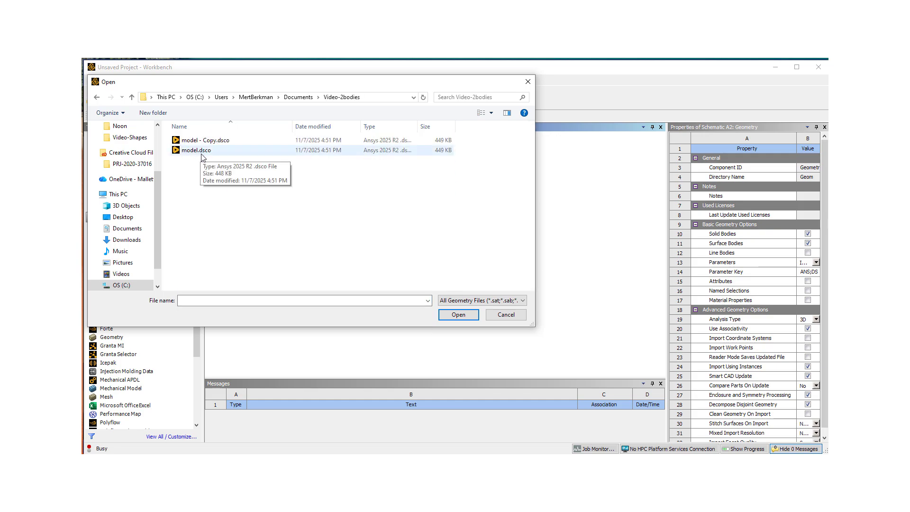
click(216, 142)
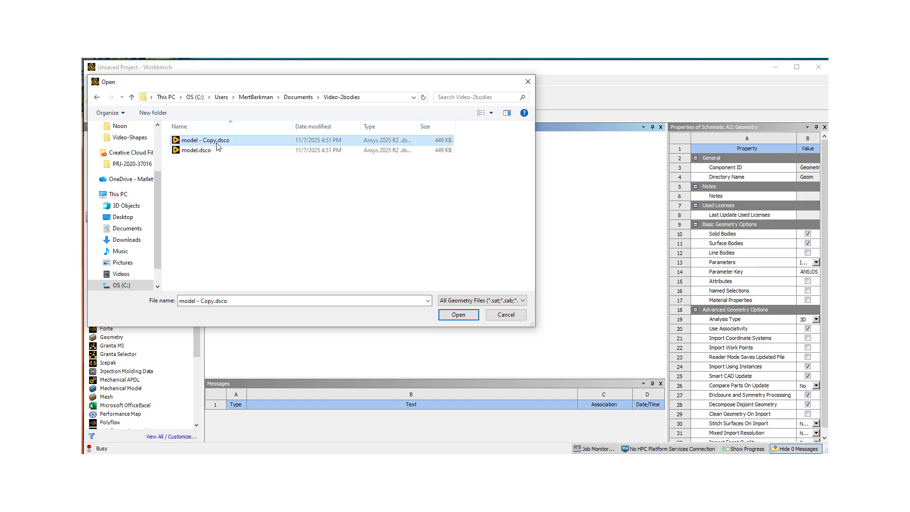
click(457, 315)
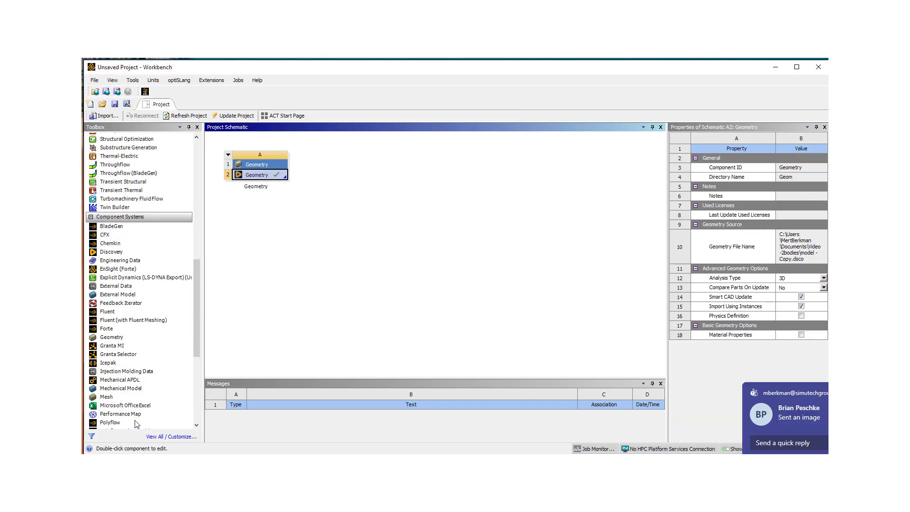
drag(108, 366, 256, 175)
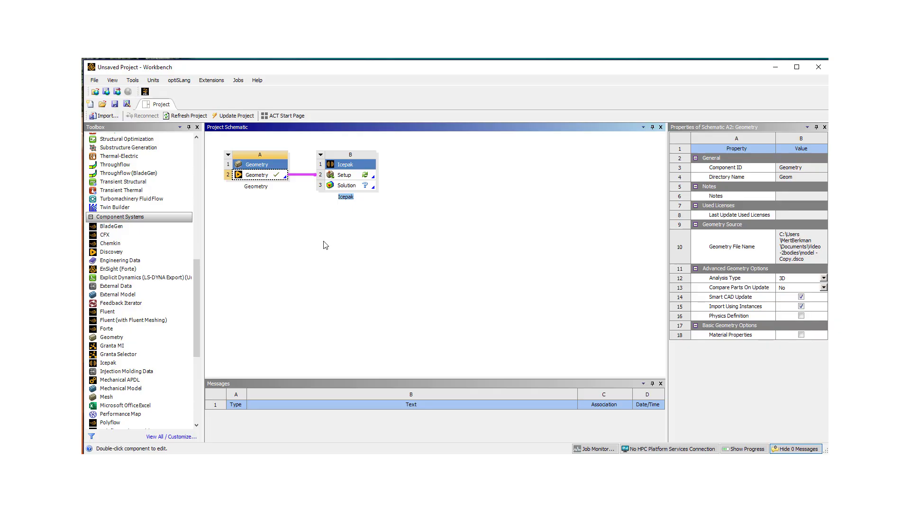
Launch Icepak from the Setup cell and view the cabinet holding skin, heated1 and heatpipe.
double_click(351, 177)
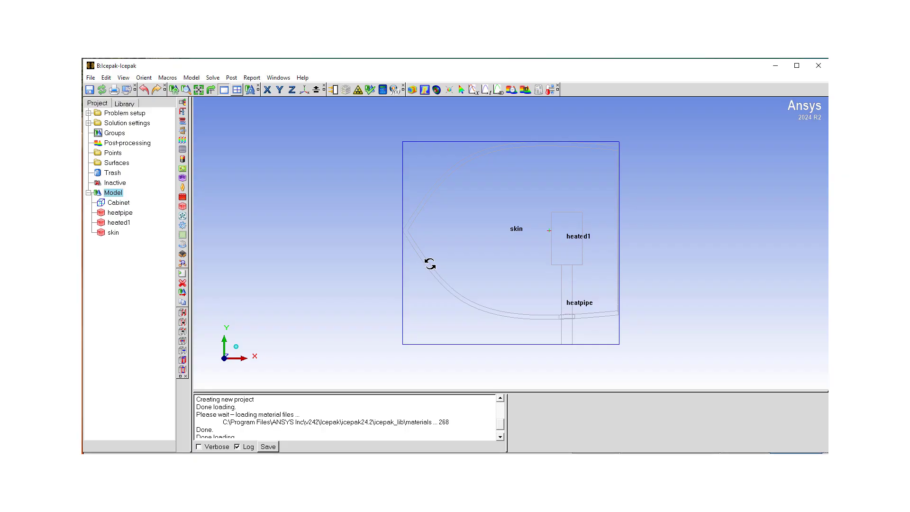
drag(426, 262, 605, 311)
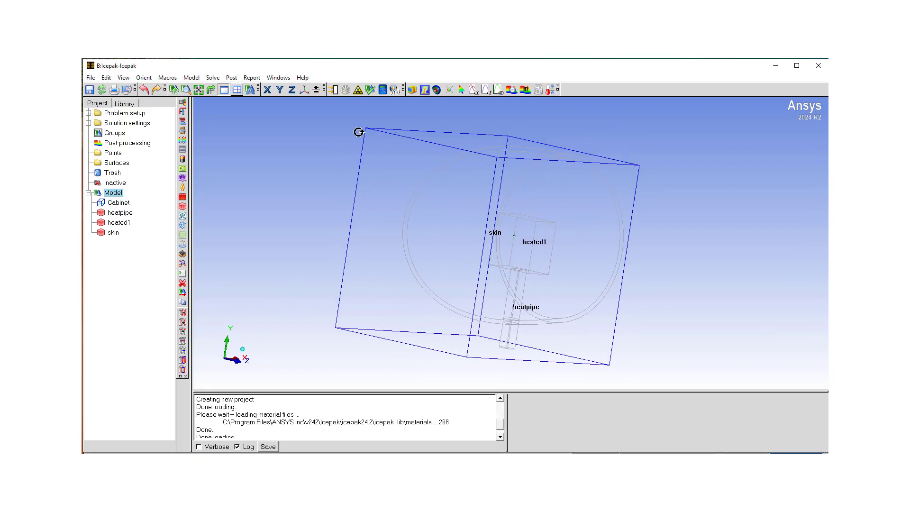
drag(477, 246, 481, 224)
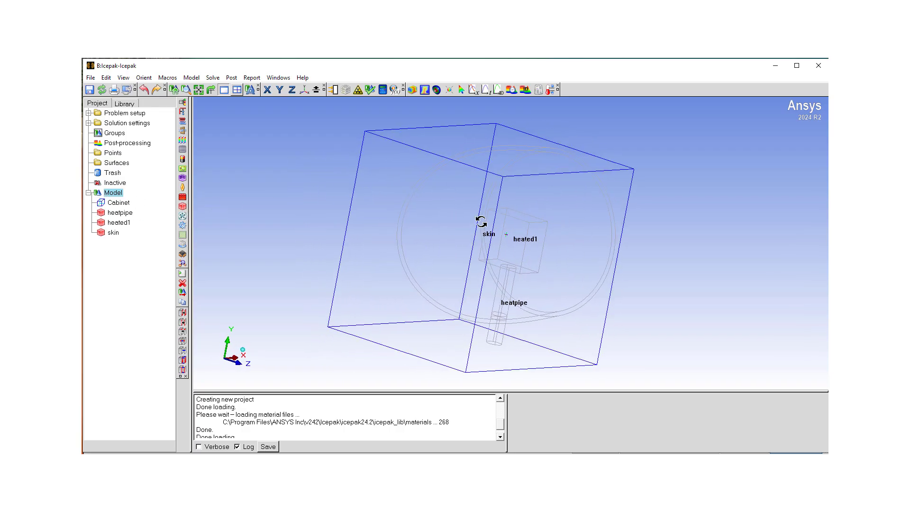
drag(442, 218, 404, 161)
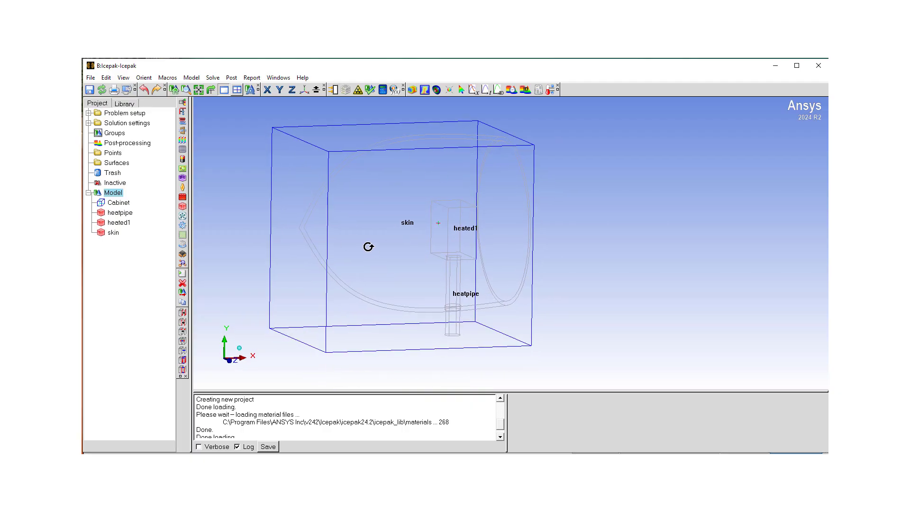
drag(365, 245, 483, 247)
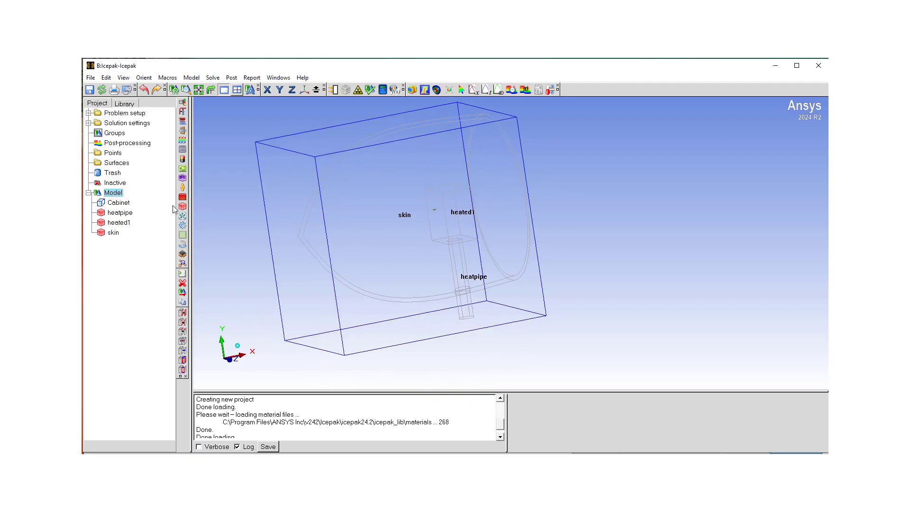
Set the Cabinet's yE and zE end coordinates to 18.160705 mm and check the enlarged region.
double_click(120, 203)
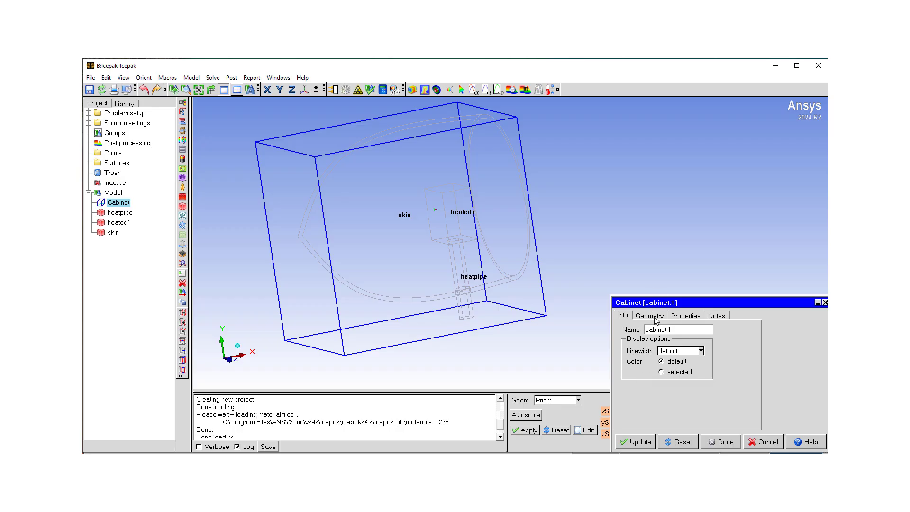
click(720, 441)
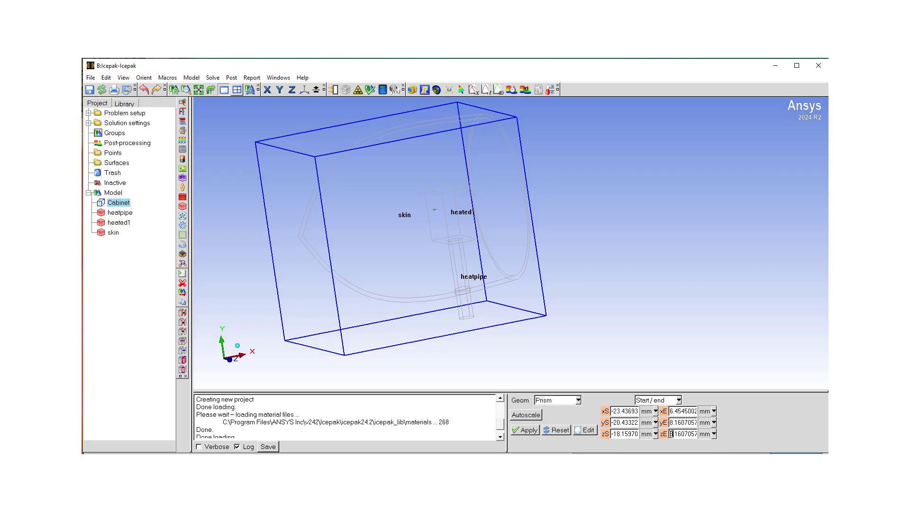
text(1)
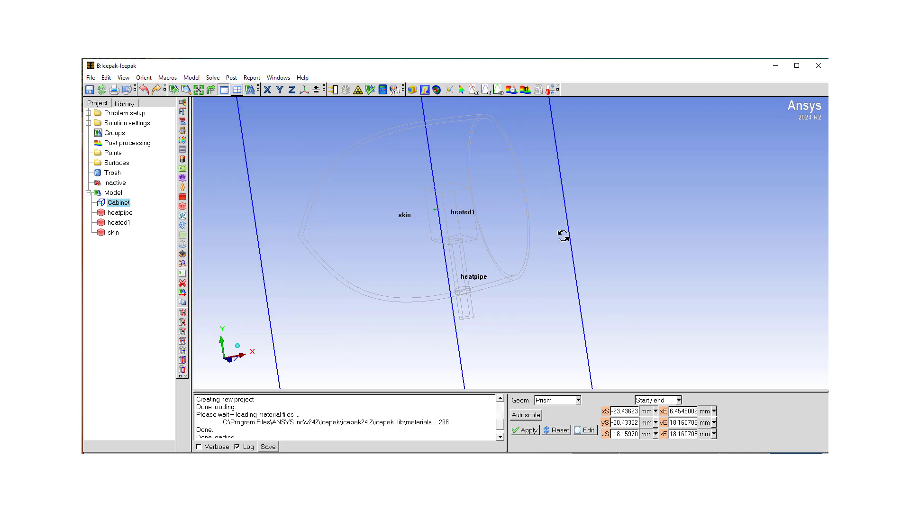
drag(542, 221, 604, 252)
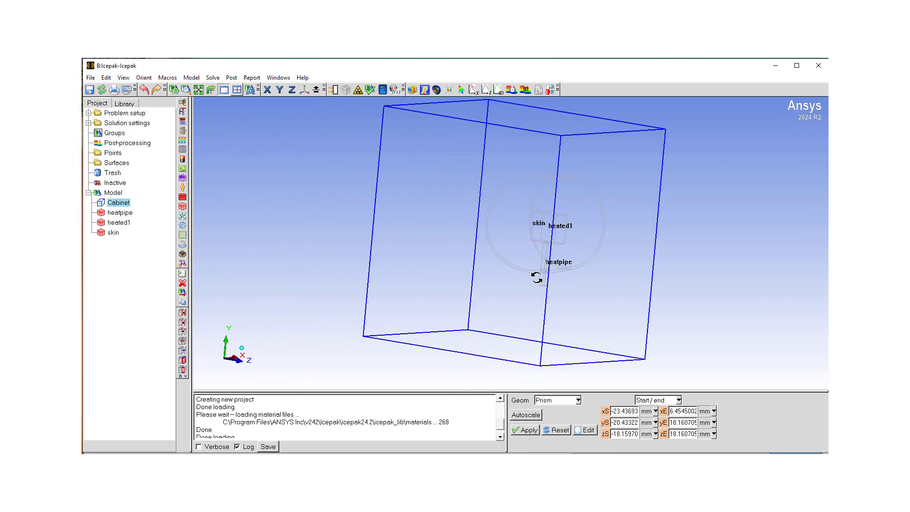
drag(548, 256, 599, 156)
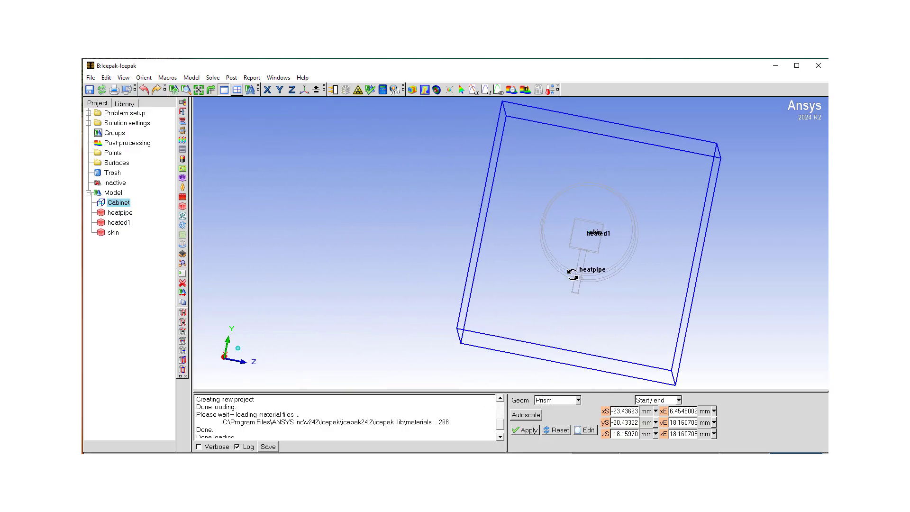
drag(574, 273, 280, 246)
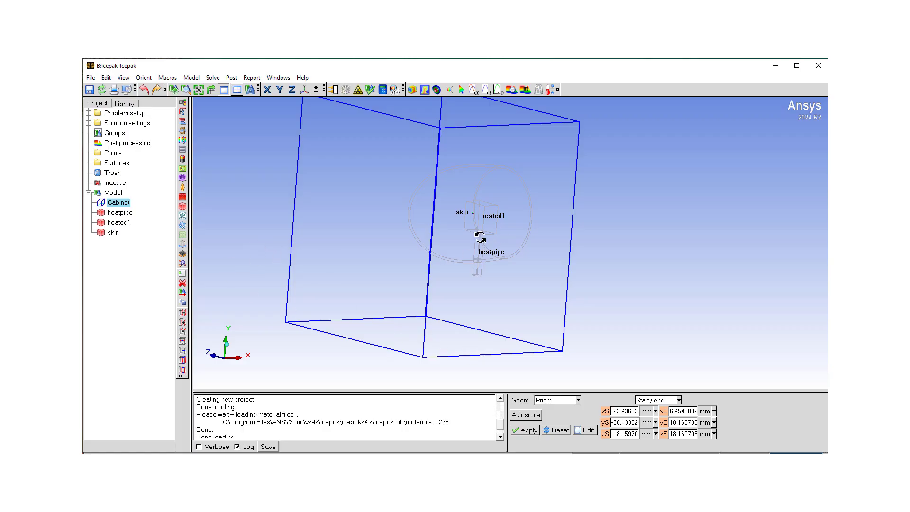
Orbit the cabinet through several angles to check its extent around the skin.
drag(468, 243, 362, 248)
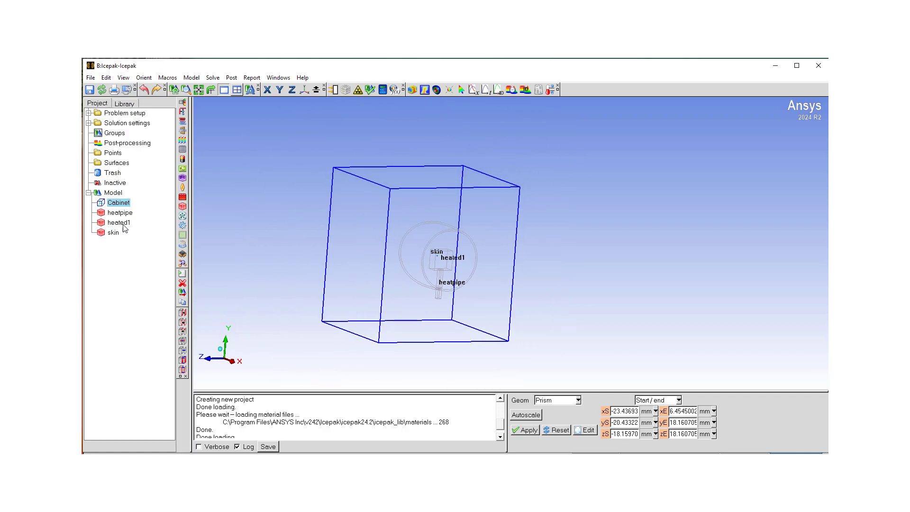
drag(429, 243, 308, 209)
drag(407, 274, 155, 274)
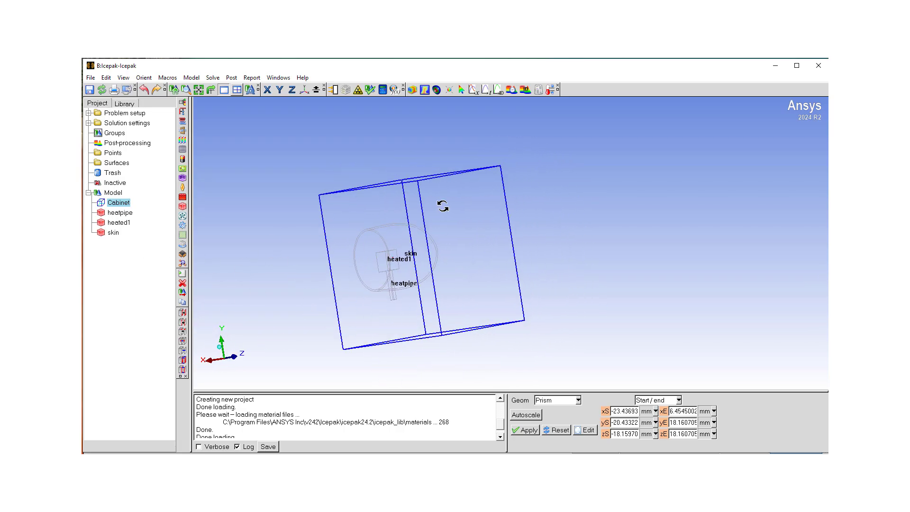
drag(442, 200, 478, 233)
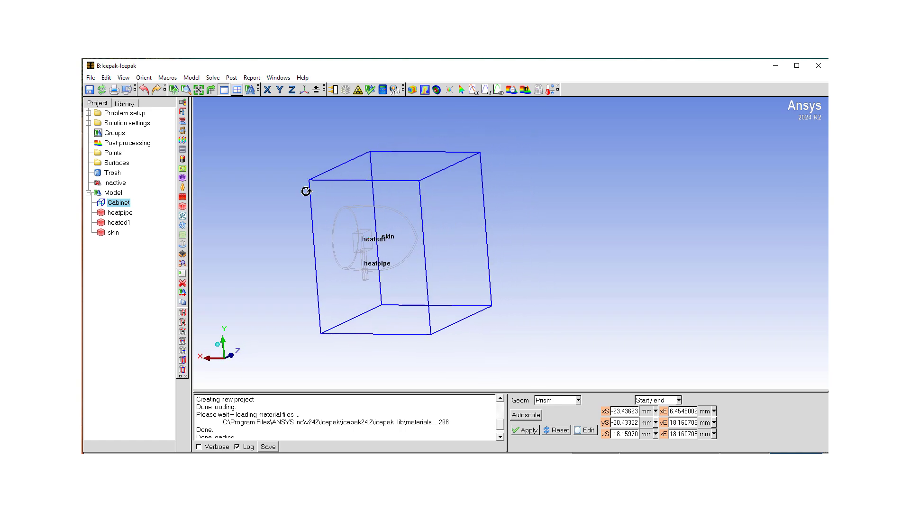
drag(401, 273, 495, 274)
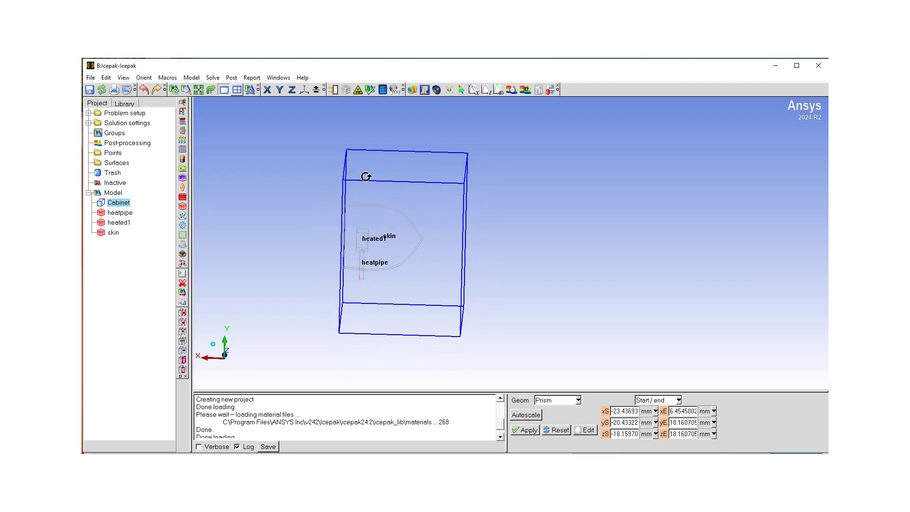
drag(405, 193, 412, 176)
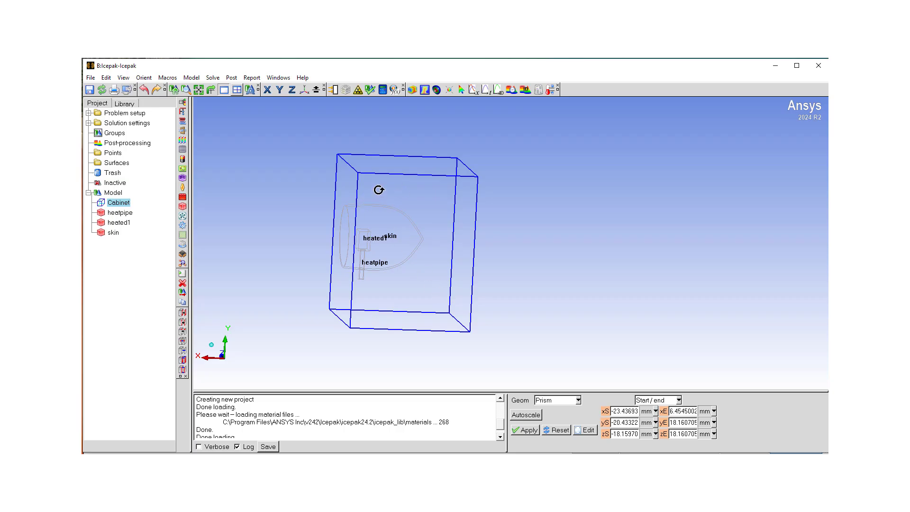
drag(402, 219, 338, 250)
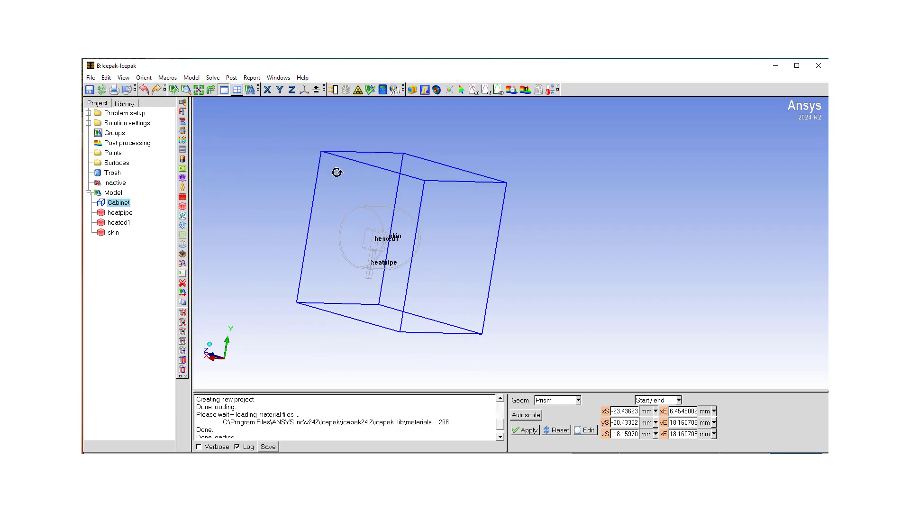
drag(354, 199, 406, 199)
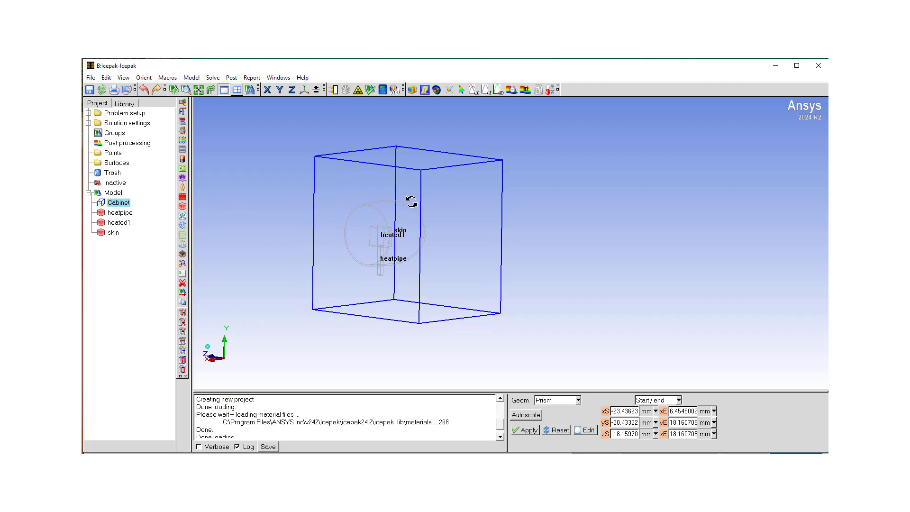
drag(355, 215, 310, 190)
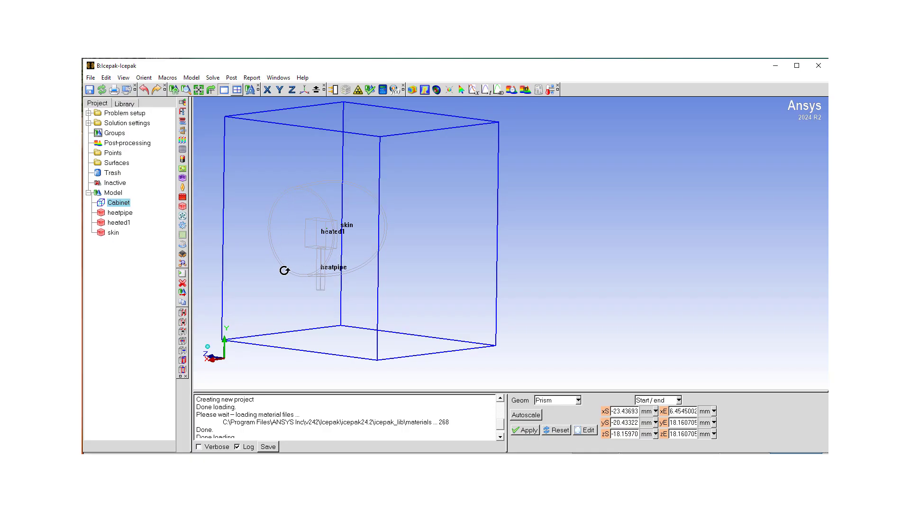
drag(331, 244, 277, 294)
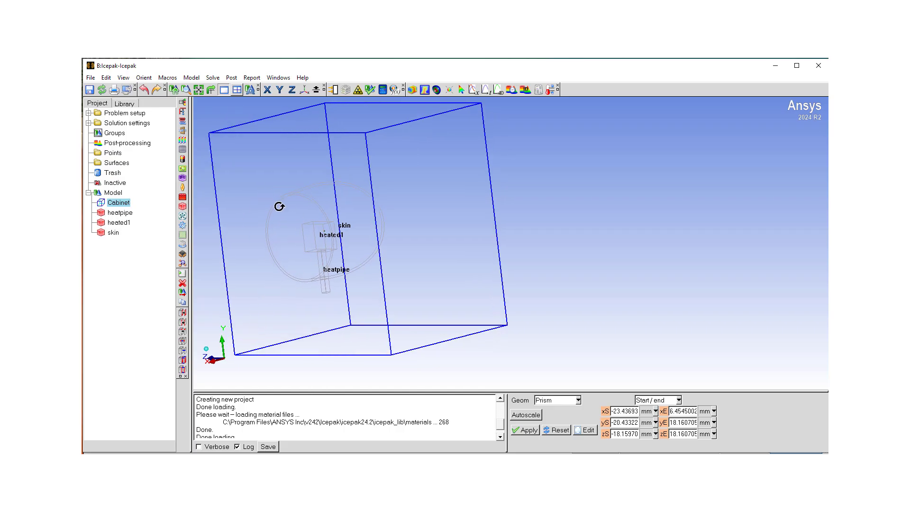
drag(293, 223, 334, 229)
drag(369, 274, 387, 232)
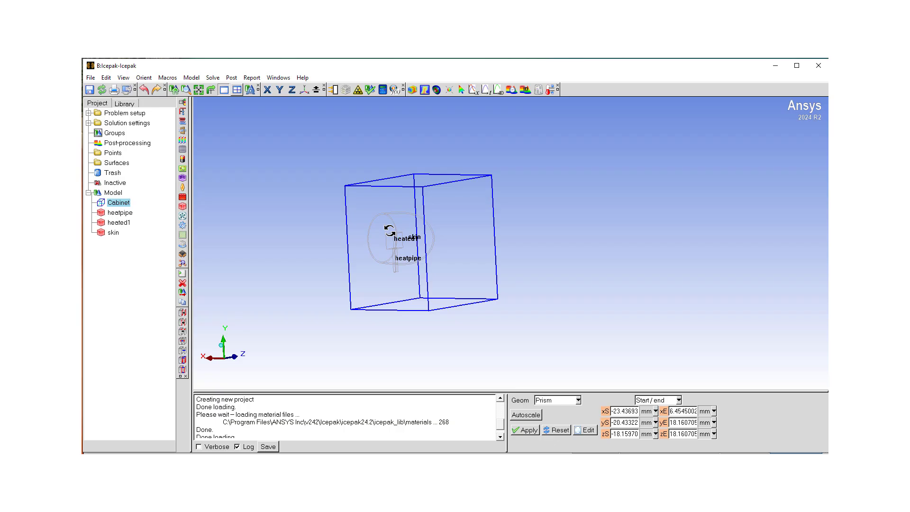
drag(397, 231, 450, 244)
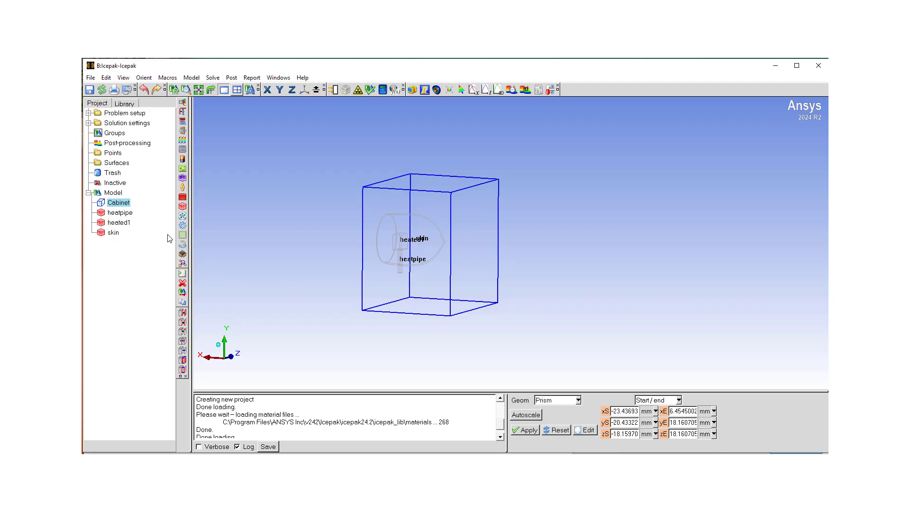
In the Cabinet settings, change the Min X side's boundary type to Opening.
double_click(116, 205)
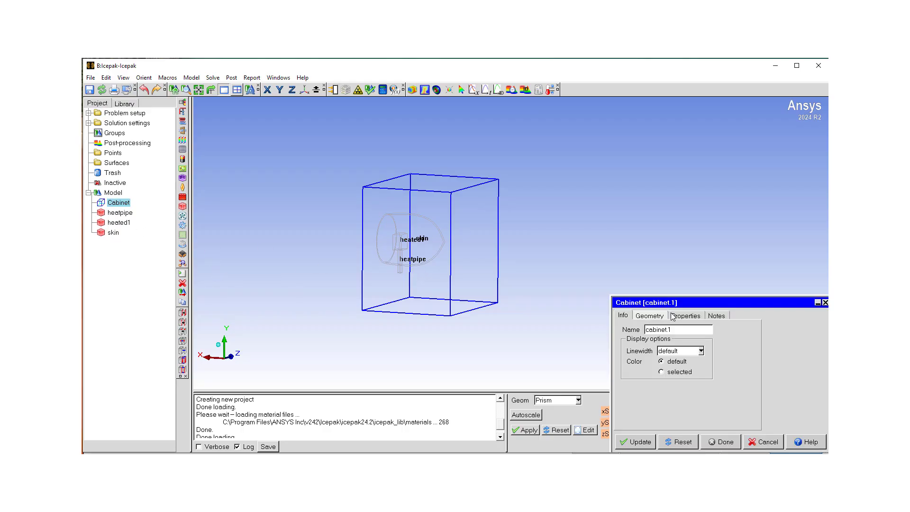
drag(639, 289, 638, 209)
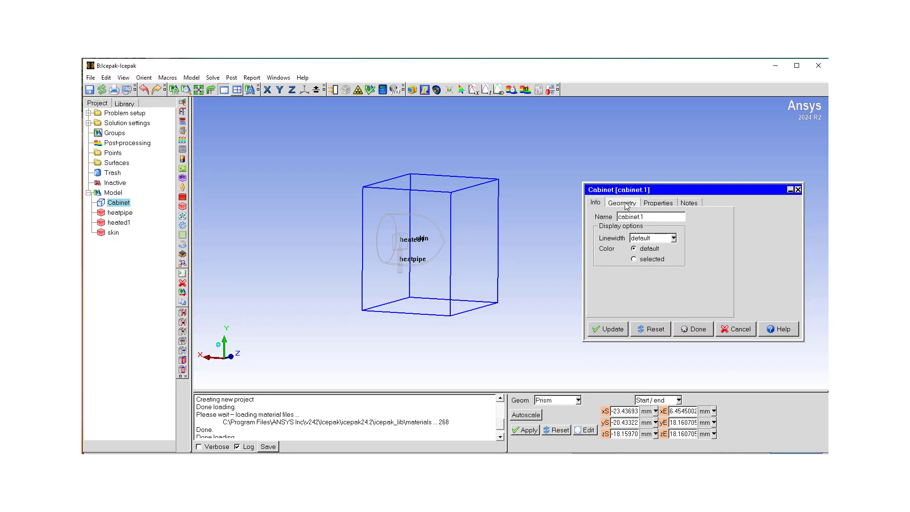
click(624, 203)
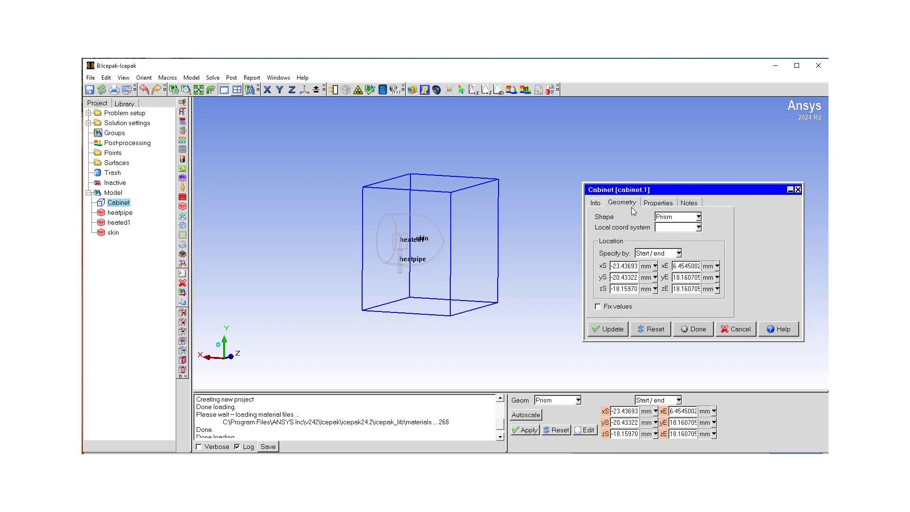
click(662, 204)
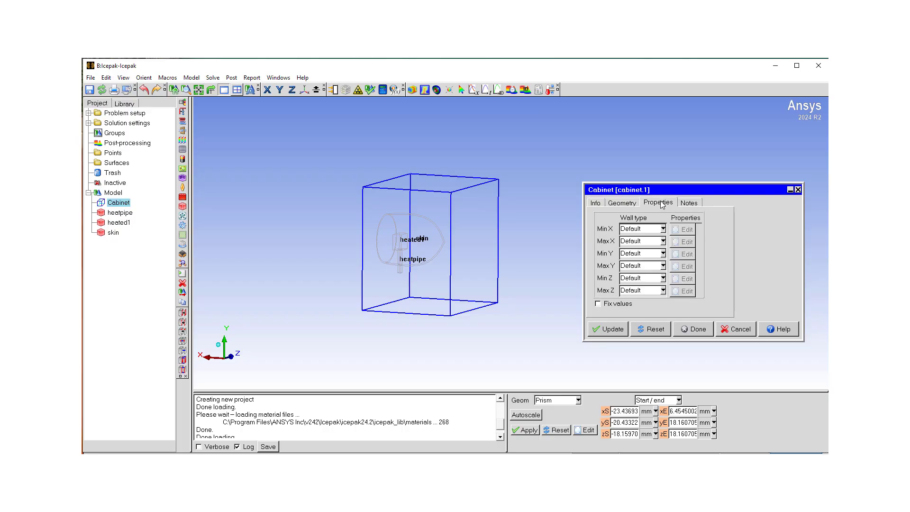
drag(479, 265, 452, 274)
click(663, 230)
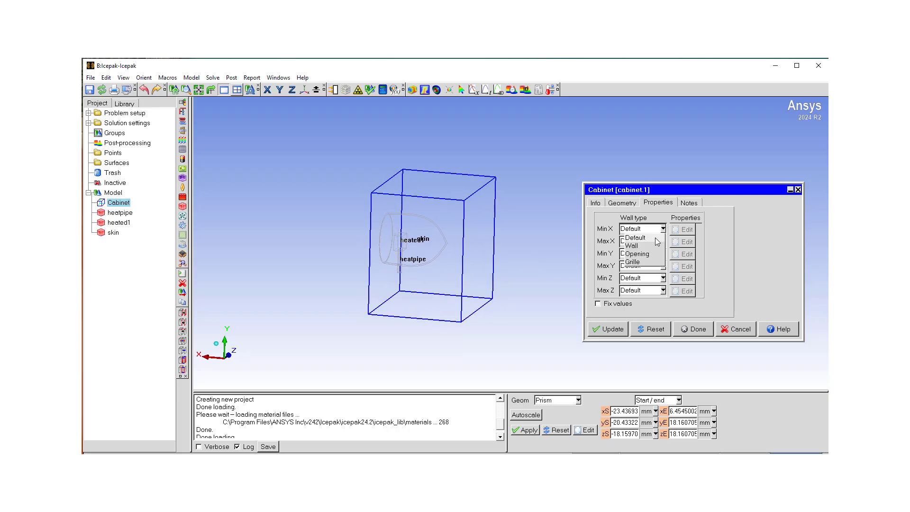
click(657, 254)
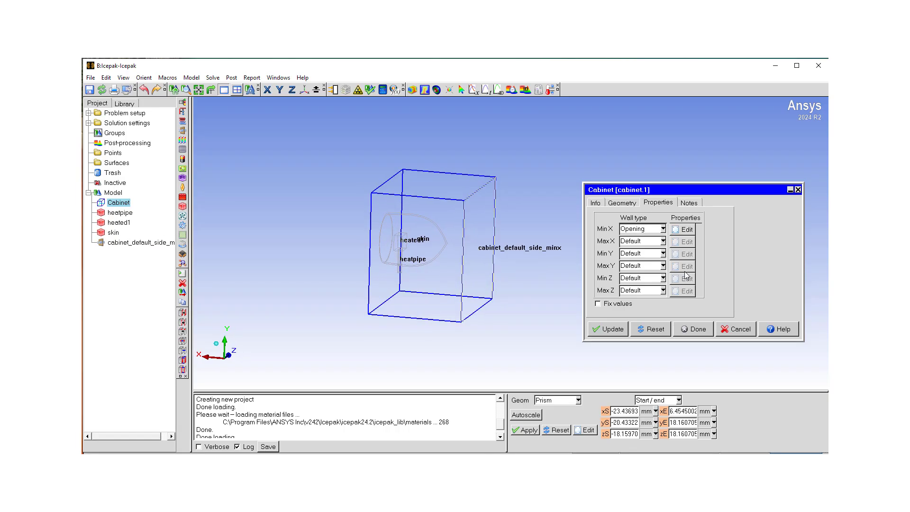
Enable X Velocity in the Min X opening's properties and apply it.
click(675, 230)
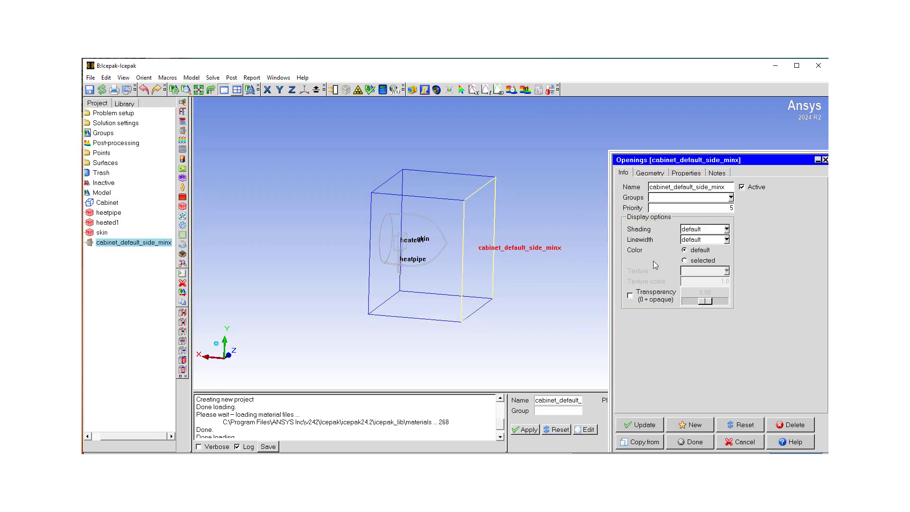
click(683, 174)
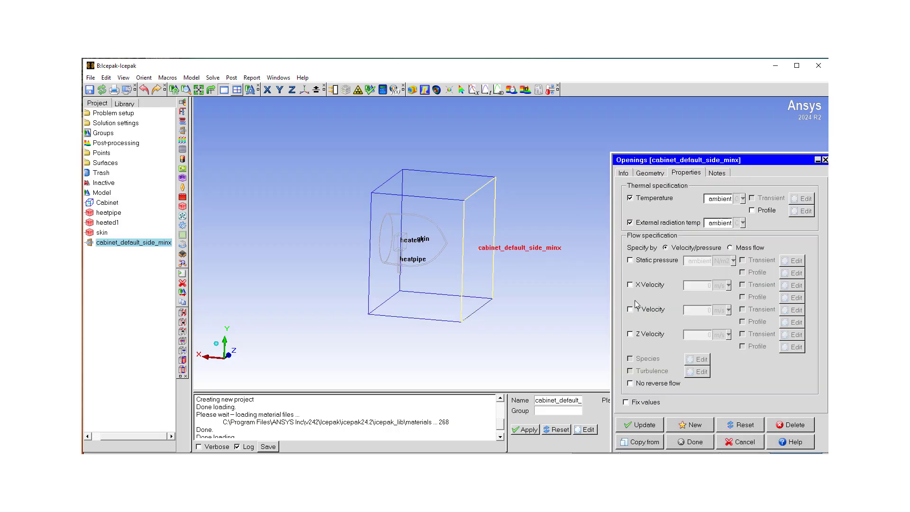
click(630, 285)
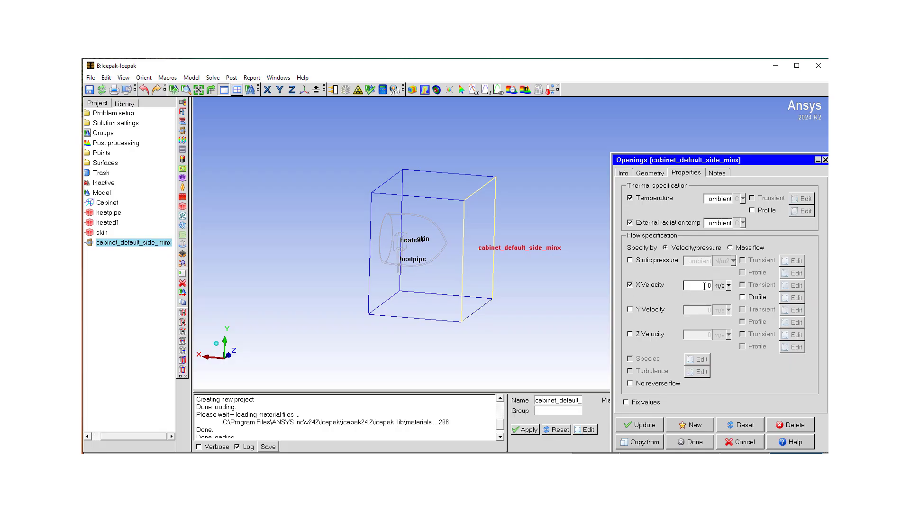
click(645, 426)
click(700, 443)
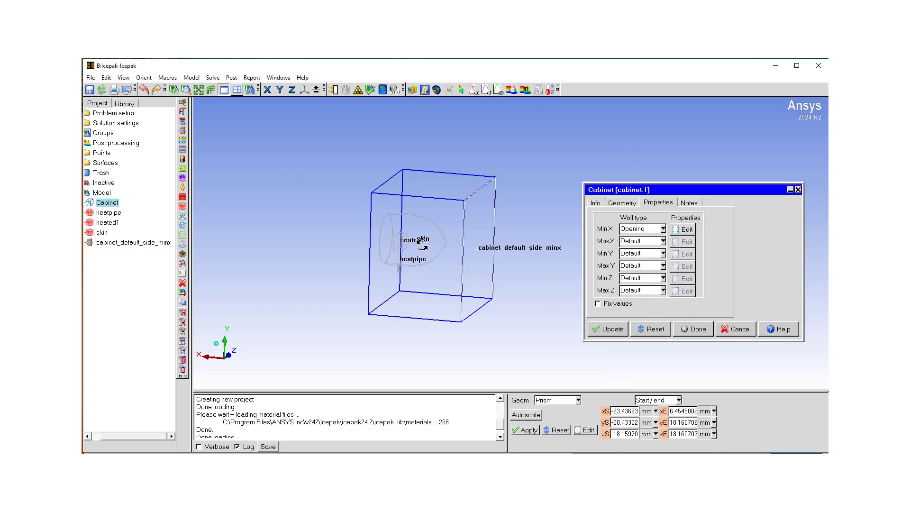
Make the cabinet's Max X side an opening.
click(662, 241)
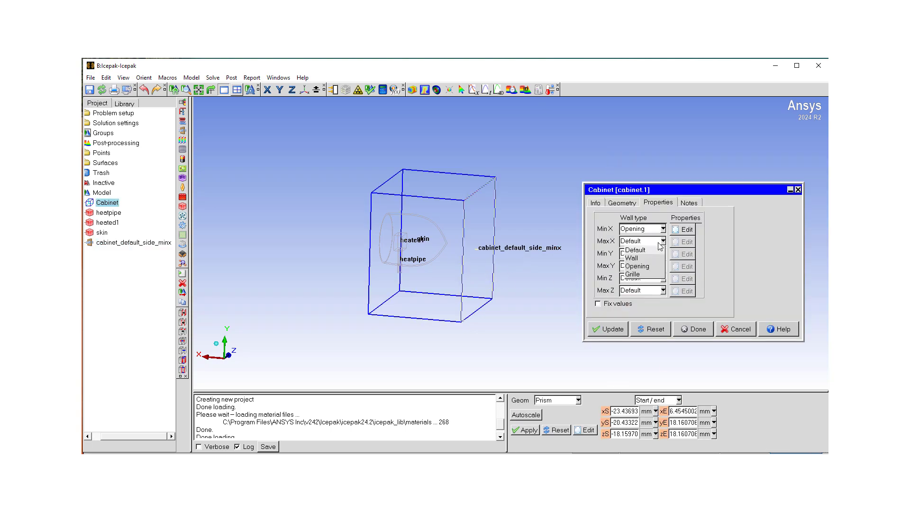
click(656, 267)
mouse_move(378, 206)
mouse_down()
mouse_move(390, 212)
mouse_move(372, 209)
mouse_up()
click(683, 242)
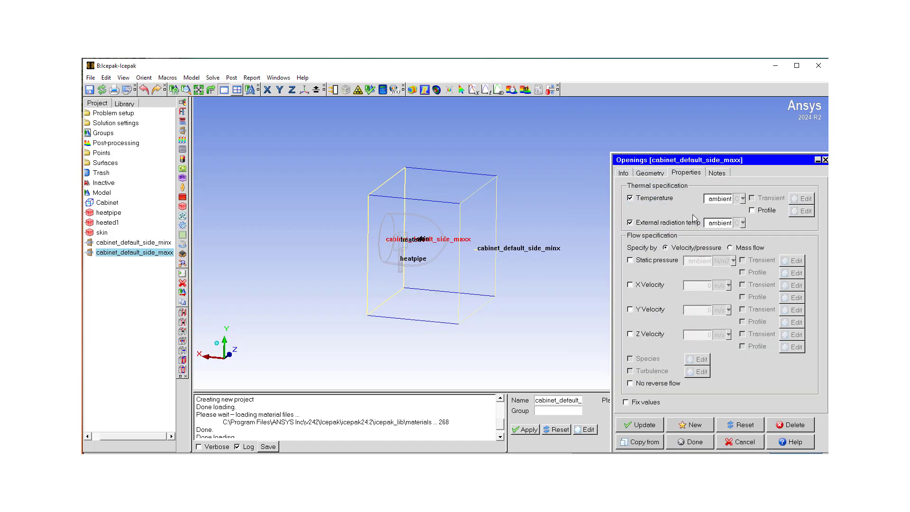
click(694, 442)
drag(418, 260, 459, 237)
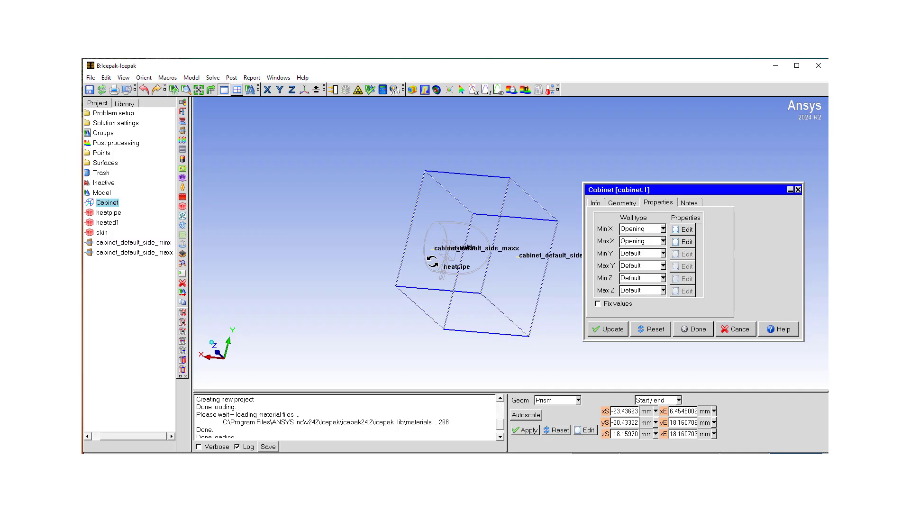
drag(430, 263, 213, 236)
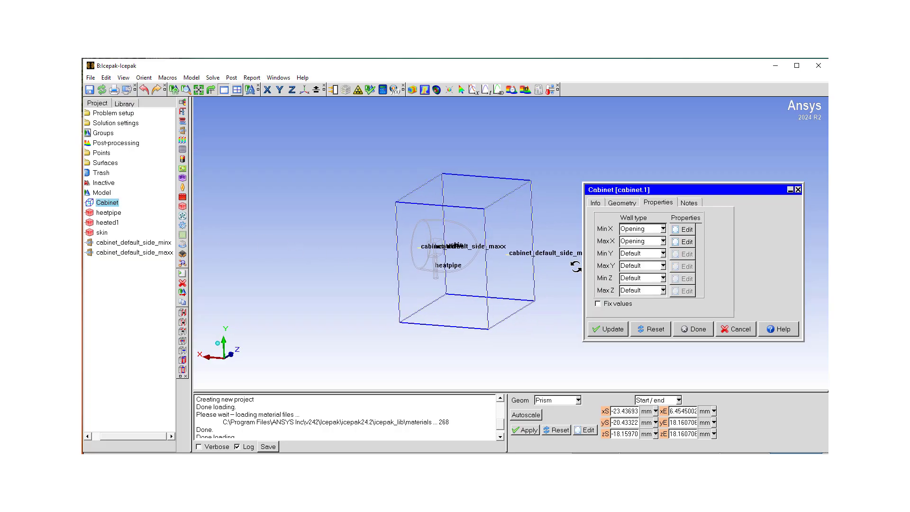
drag(442, 294, 470, 265)
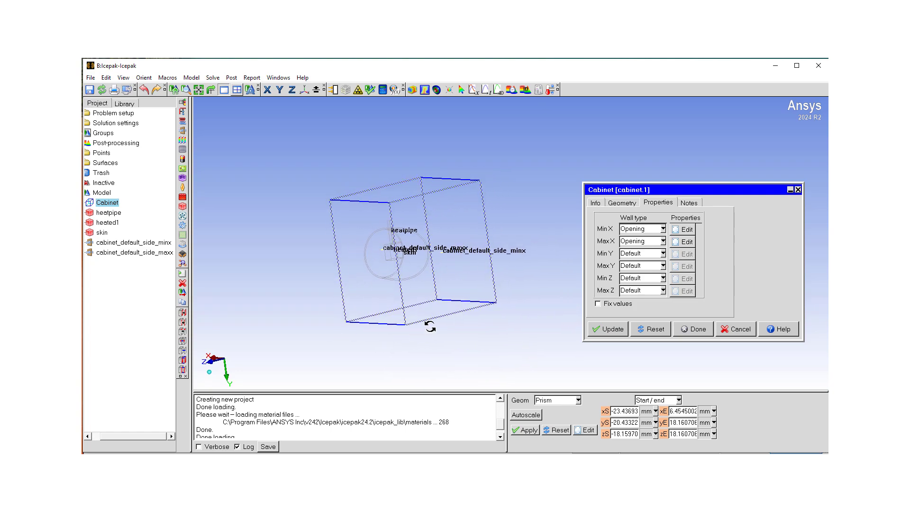
Set Min Y, Min Z and Max Z to Opening and Max Y to Wall, then apply.
click(662, 254)
click(650, 270)
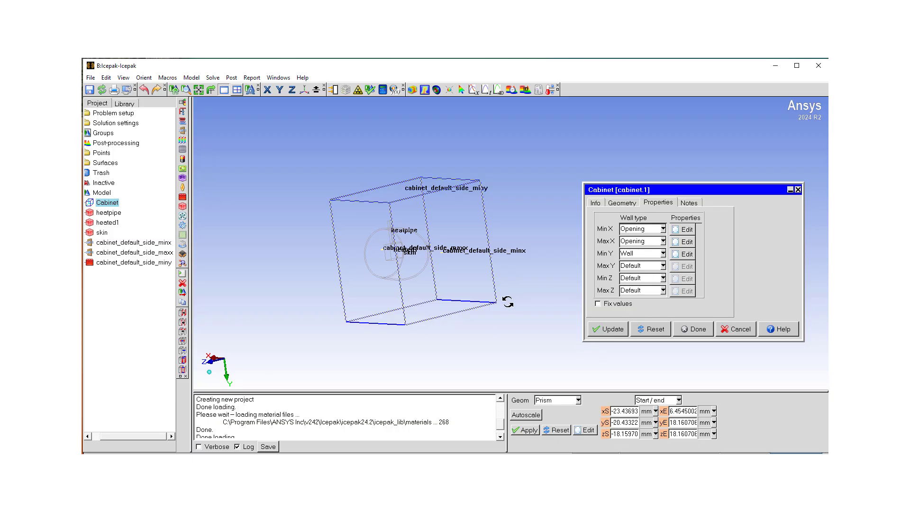
click(662, 254)
click(644, 278)
click(662, 265)
click(639, 285)
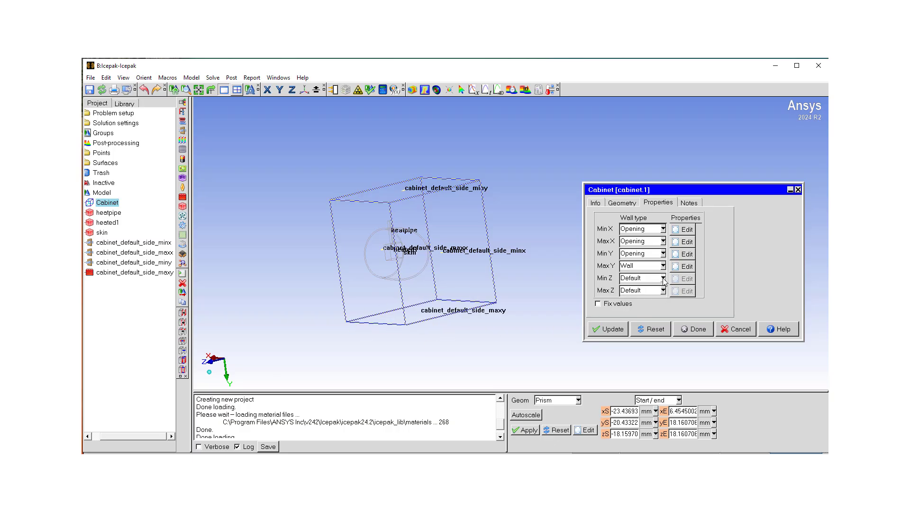
click(663, 278)
click(637, 303)
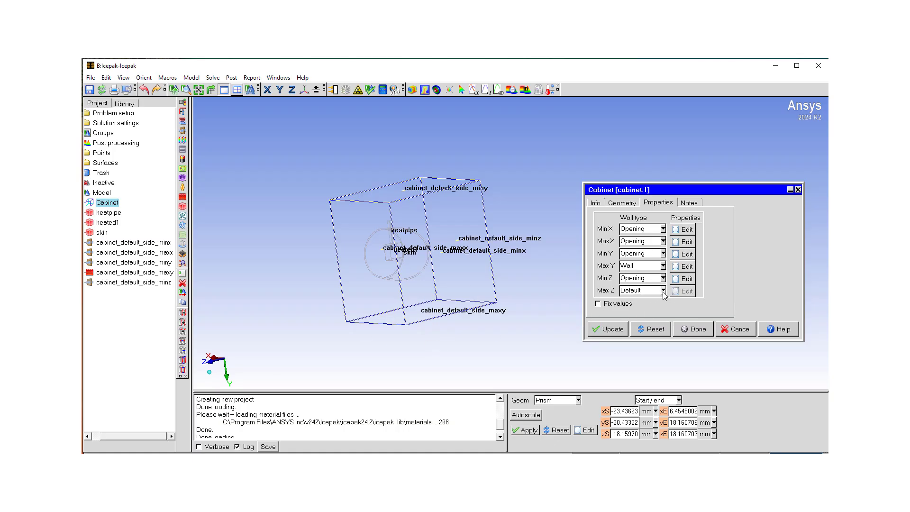
click(663, 290)
click(637, 299)
click(608, 330)
click(697, 330)
drag(483, 233, 412, 225)
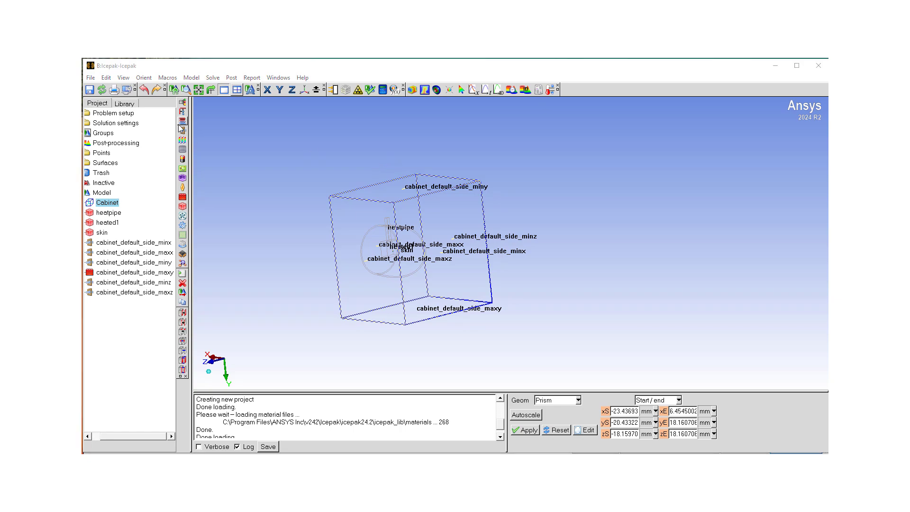
Run Automatic Cutcell Meshing on the Full Model at Medium, generating 220008 elements and 208502 nodes.
click(167, 78)
mouse_move(170, 88)
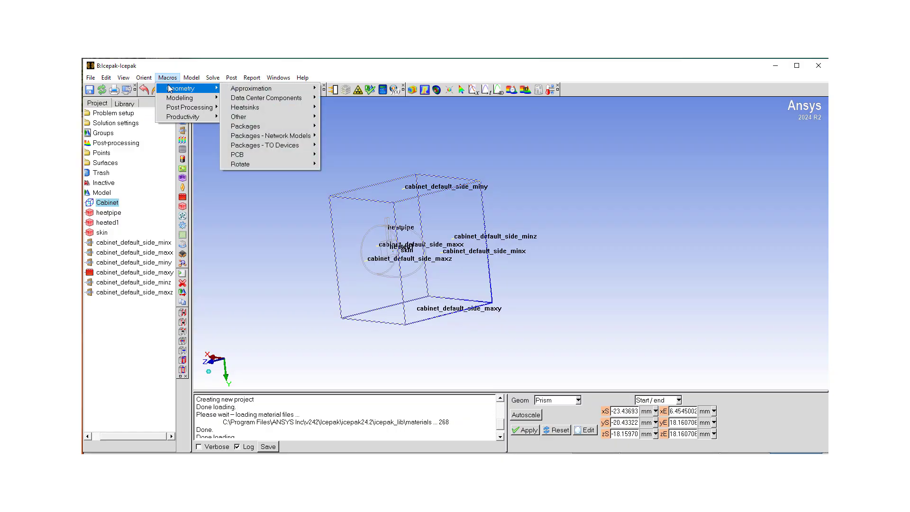
mouse_move(195, 116)
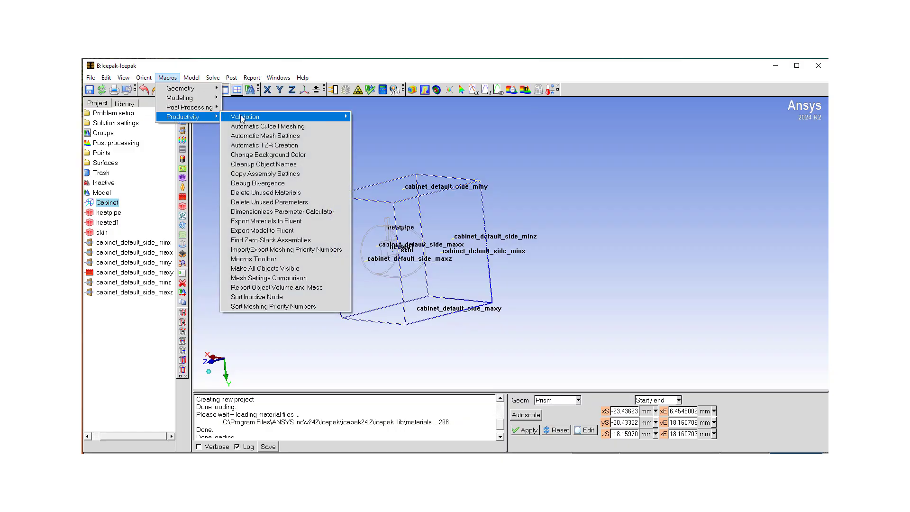
click(255, 127)
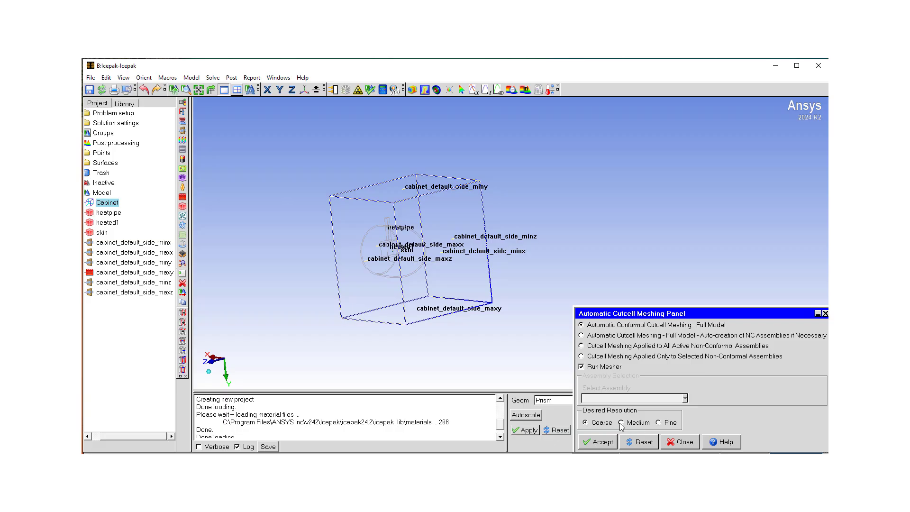
click(599, 446)
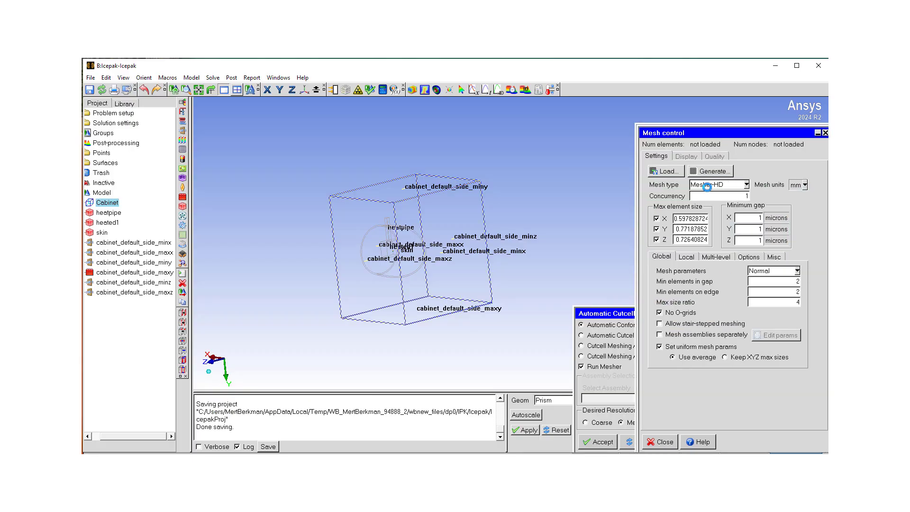
click(701, 169)
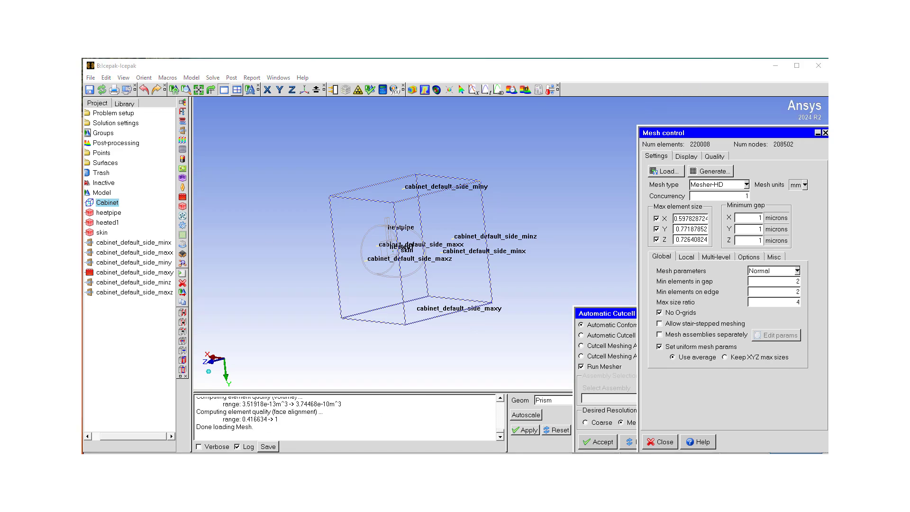
Show the mesh on a cut plane with Solids only, viewing the heatpipe and skin.
click(686, 156)
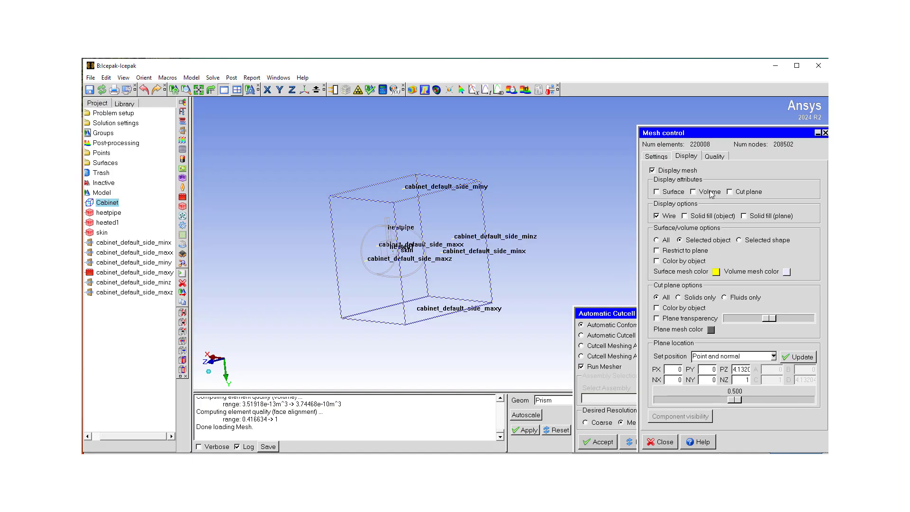
click(730, 191)
drag(433, 251, 610, 270)
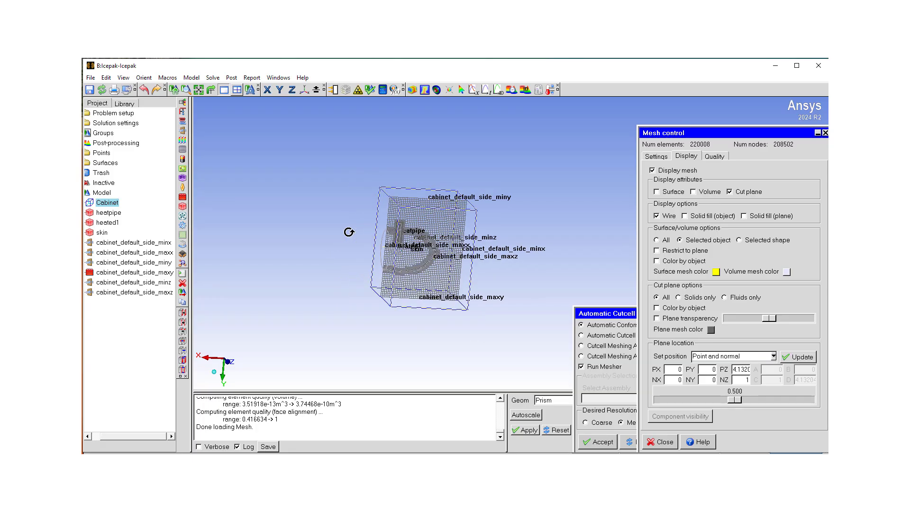
scroll(355, 223, up, 5)
scroll(352, 226, up, 1)
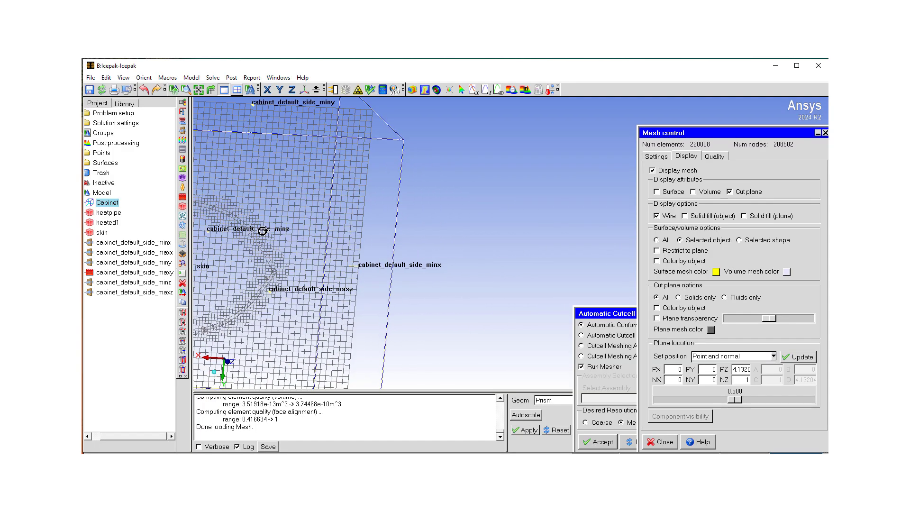
drag(412, 256, 572, 324)
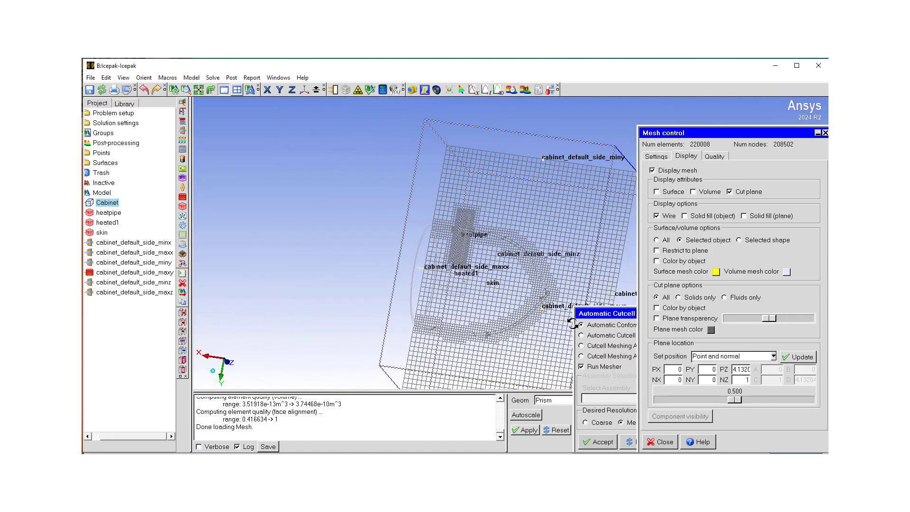
click(679, 298)
drag(448, 285, 421, 232)
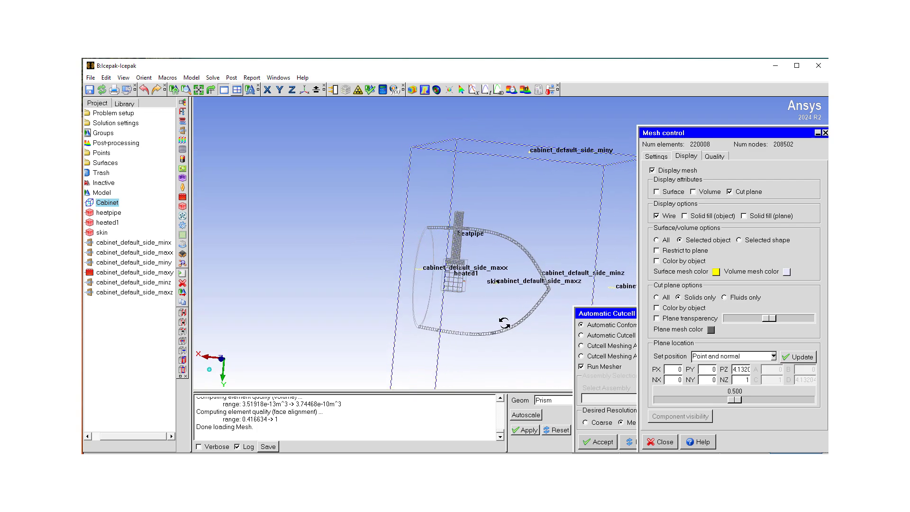
scroll(440, 362, up, 2)
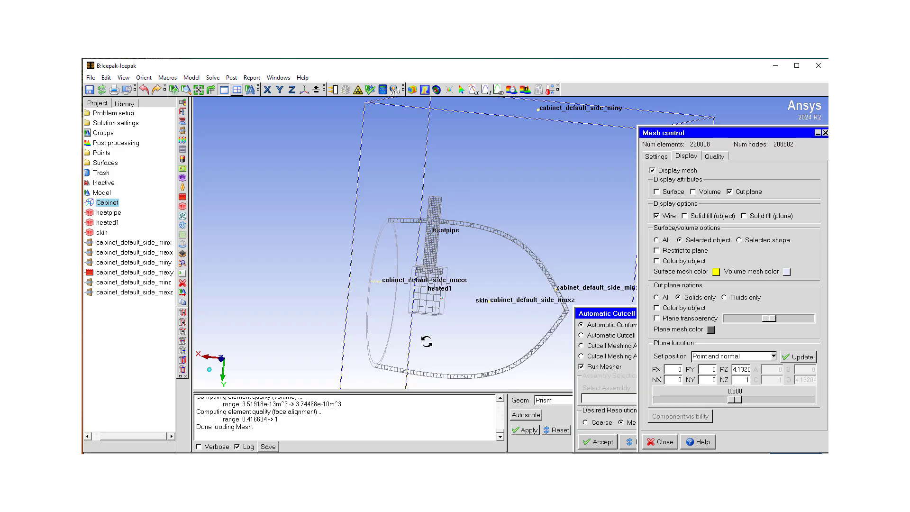
Switch the cut-plane mesh to Fluids only and inspect it around the heatpipe.
click(725, 297)
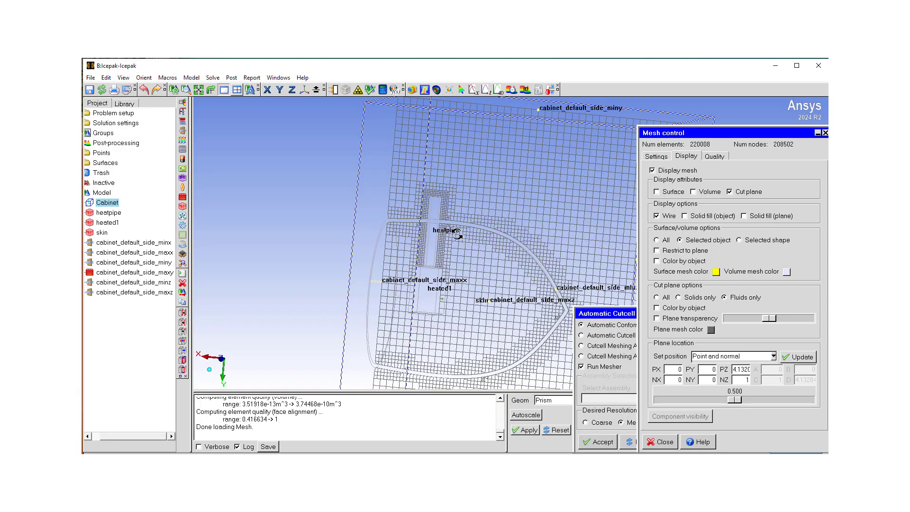
drag(442, 270, 451, 264)
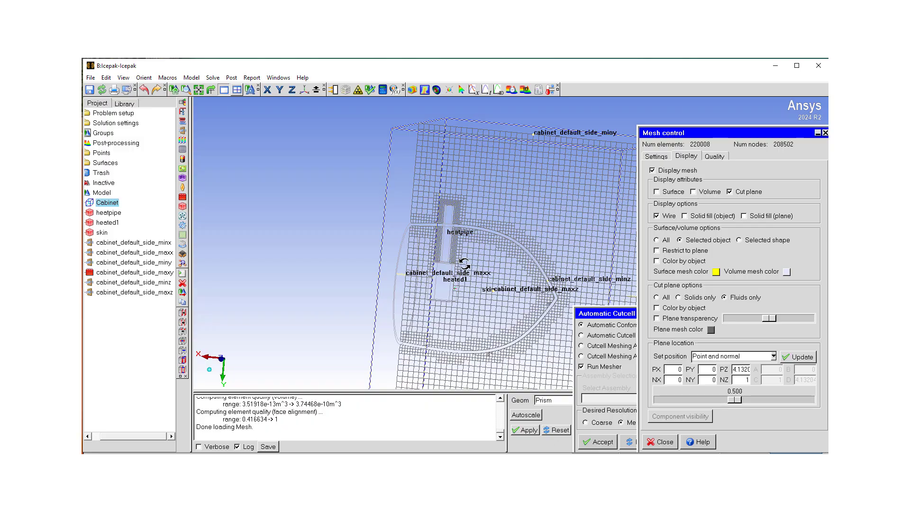
drag(459, 269, 435, 272)
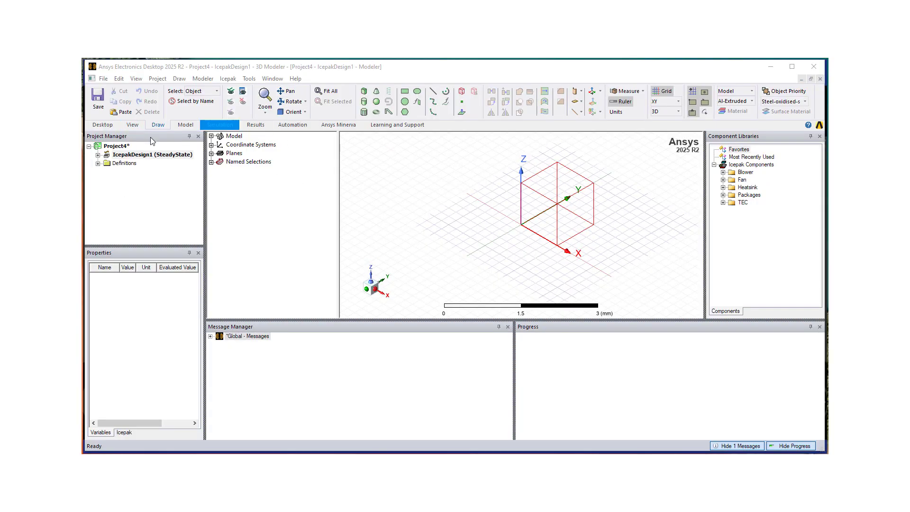
Import model.stp, adding heated1, heatpipe and skin solids inside an air Region.
click(212, 80)
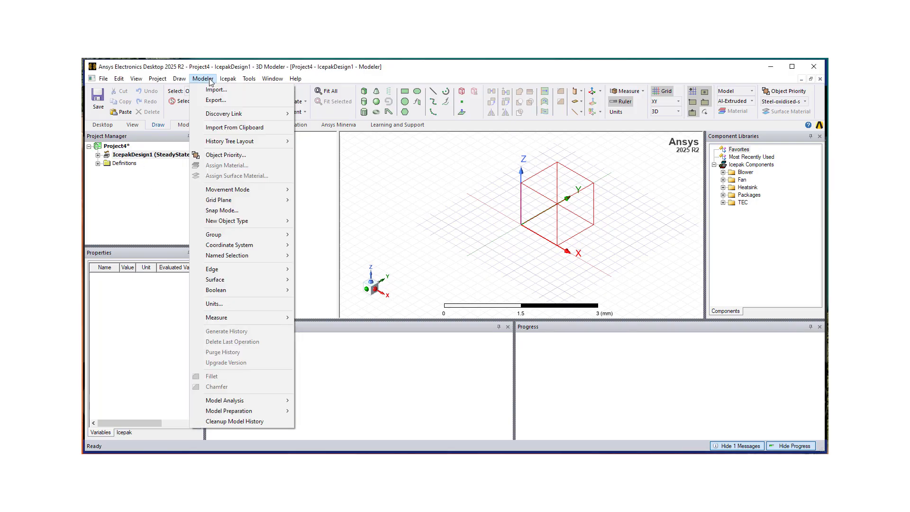
click(209, 91)
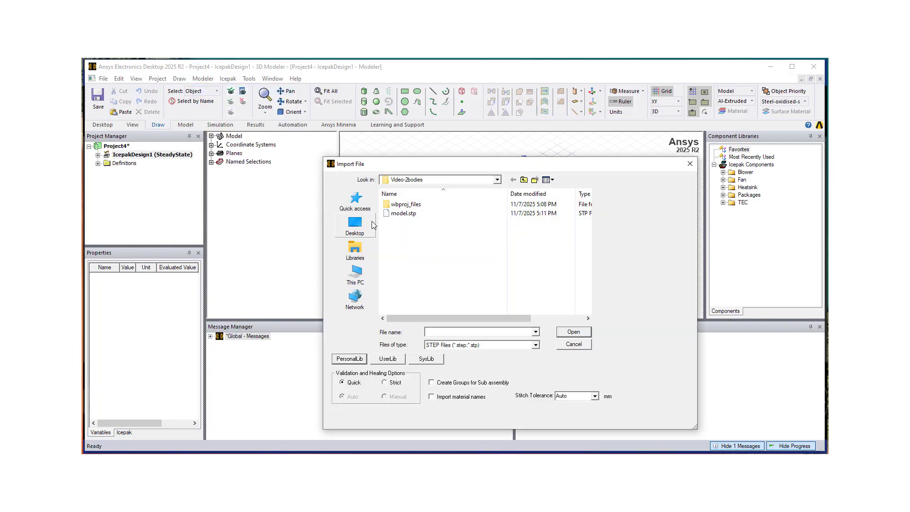
click(403, 214)
click(571, 332)
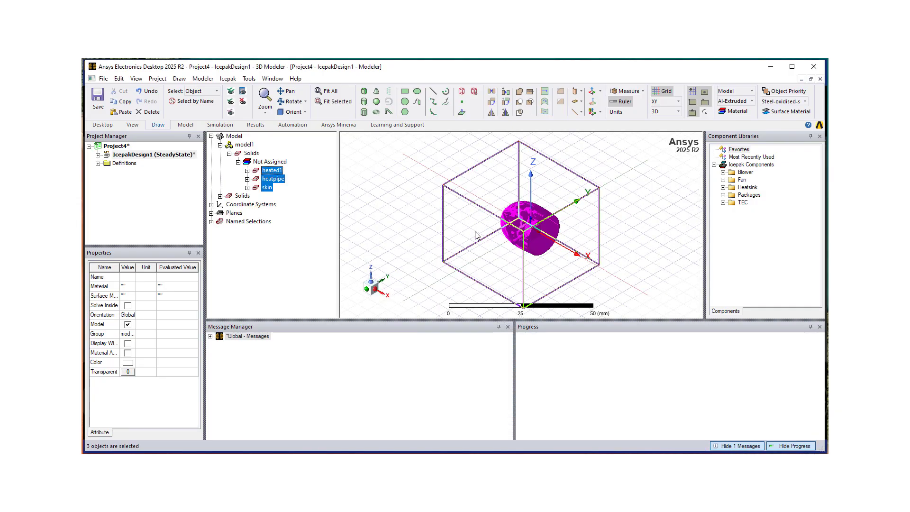
click(469, 257)
alt+drag(469, 258, 238, 182)
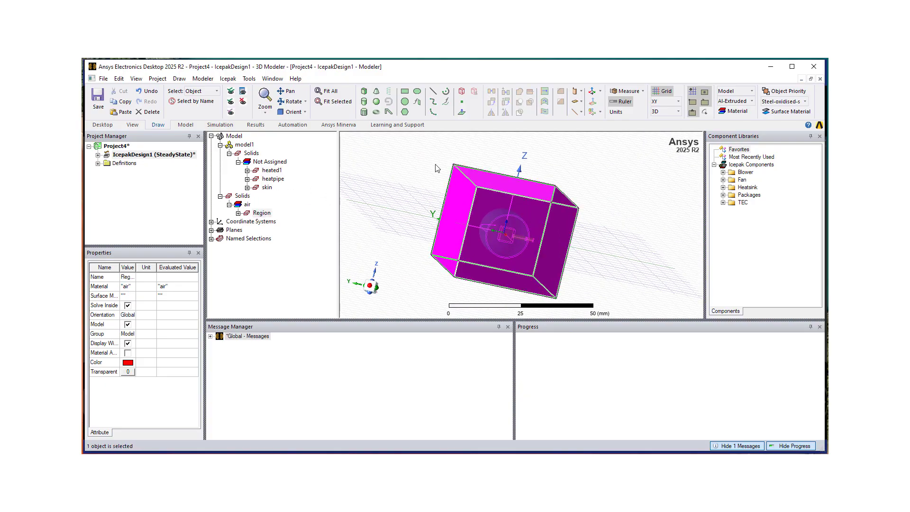
Orbit around the skin model in the air Region, then expand Region to reveal CreateRegion.
click(407, 220)
alt+drag(407, 221, 545, 201)
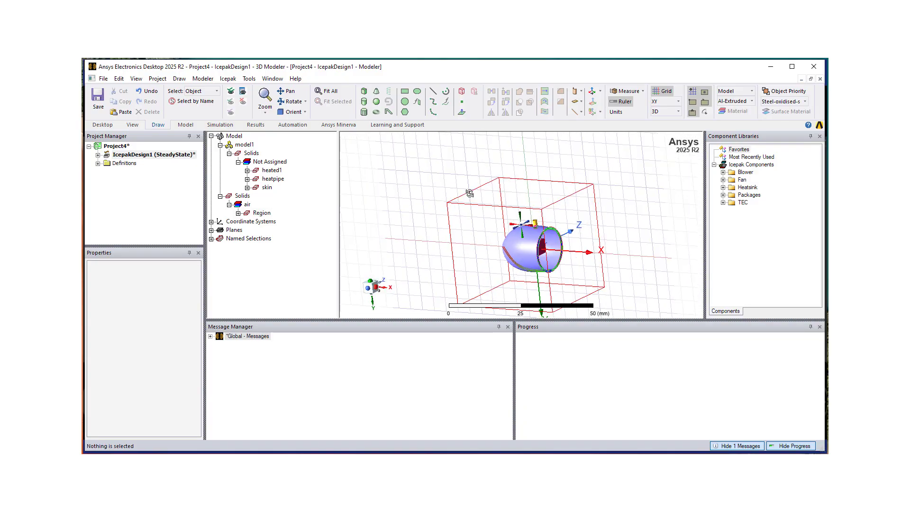
alt+drag(469, 192, 520, 256)
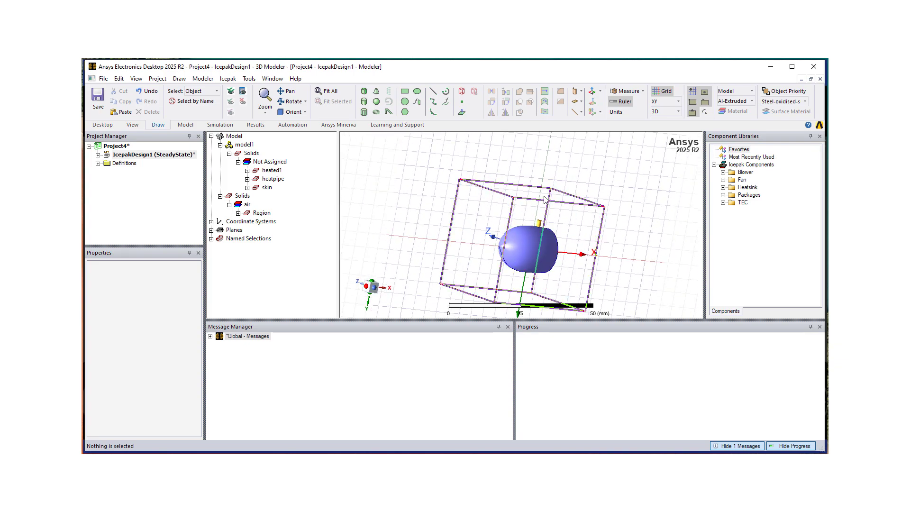
alt+drag(575, 231, 581, 212)
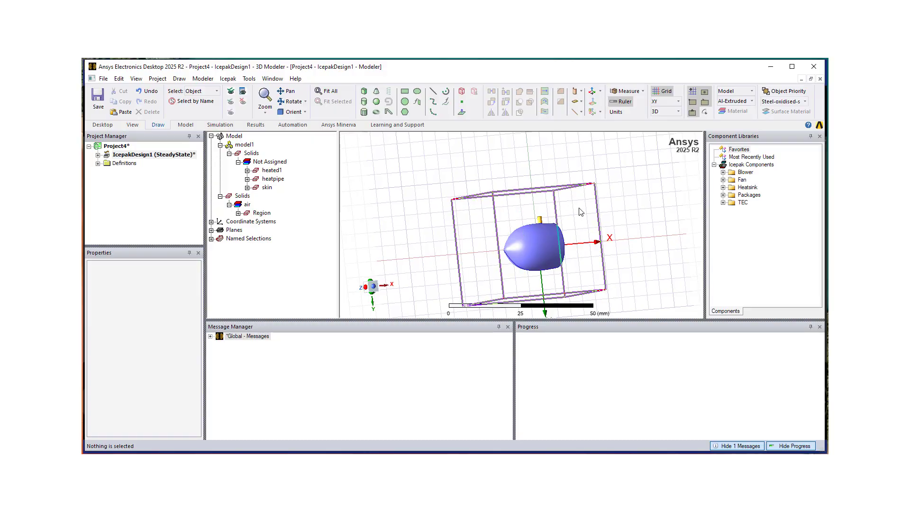
alt+drag(581, 212, 374, 139)
scroll(493, 262, up, 3)
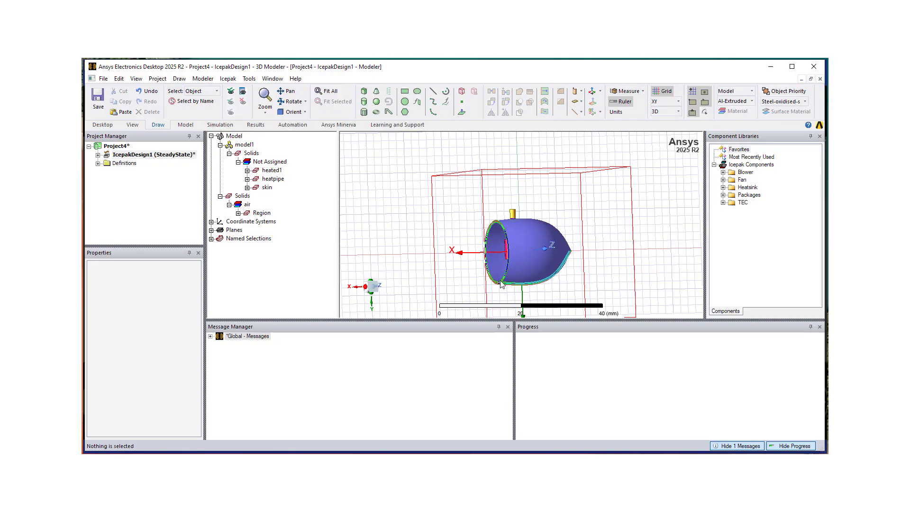
alt+drag(490, 246, 465, 269)
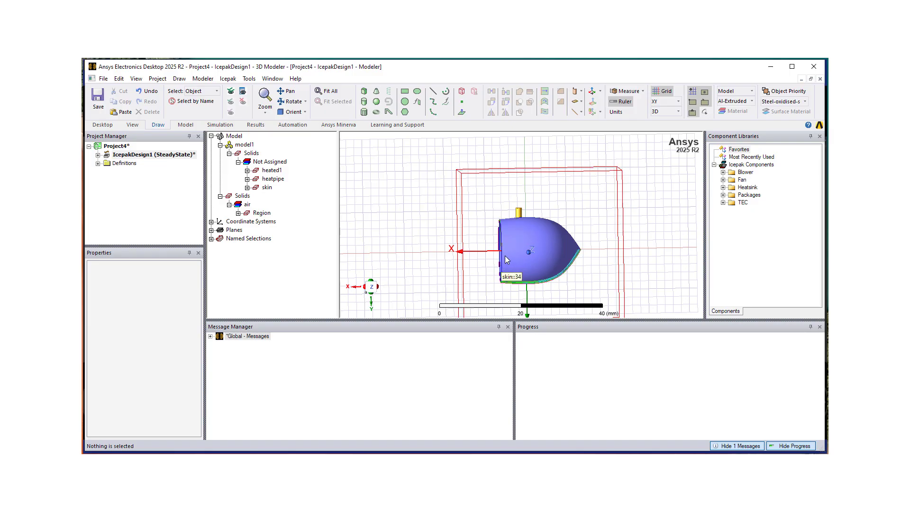
alt+drag(506, 261, 544, 257)
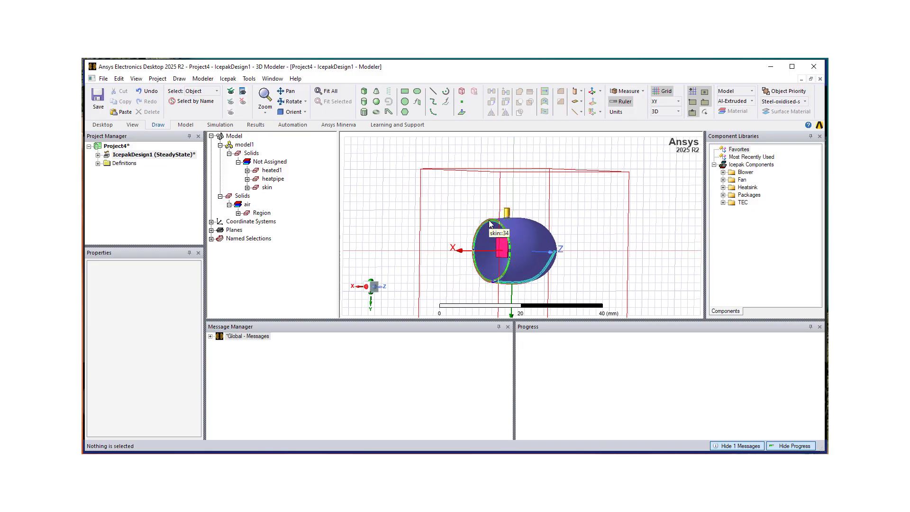
click(372, 286)
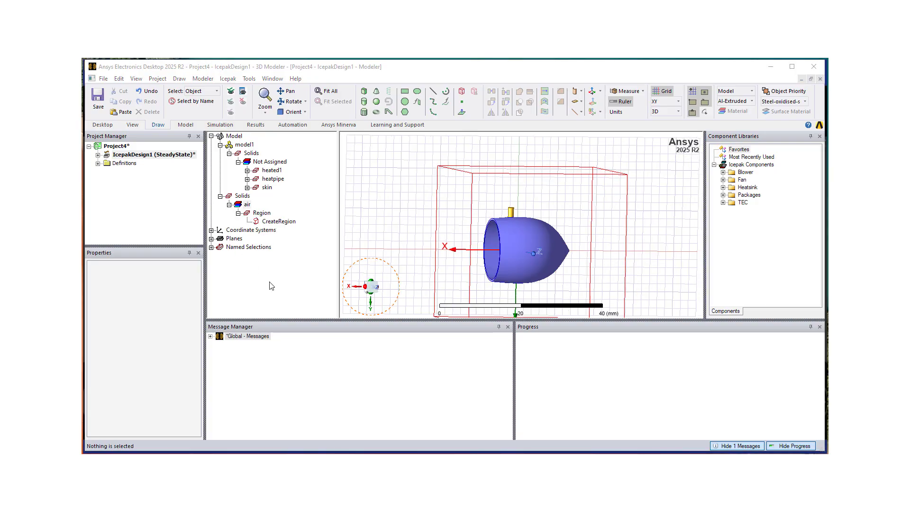
Change the CreateRegion +X Padding Data to 0, leaving the other sides at 50 percent.
double_click(268, 223)
drag(387, 124, 231, 282)
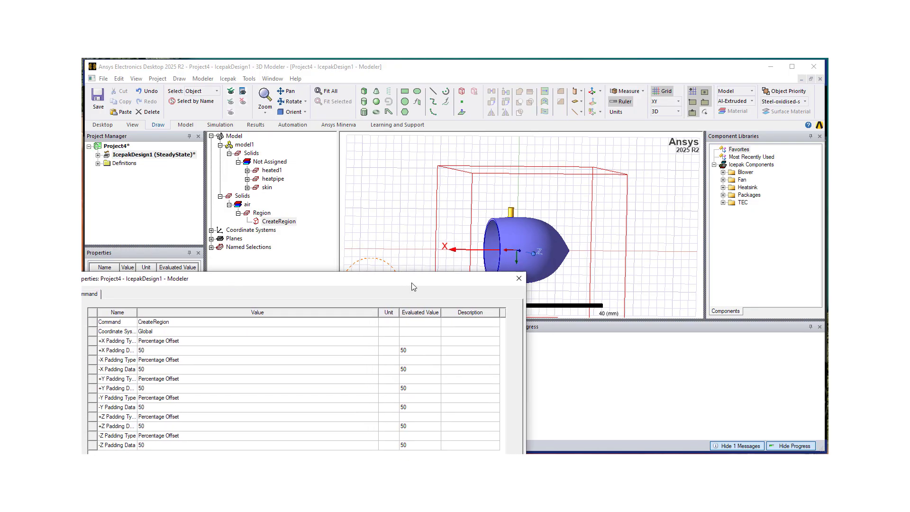
drag(378, 280, 479, 123)
click(250, 199)
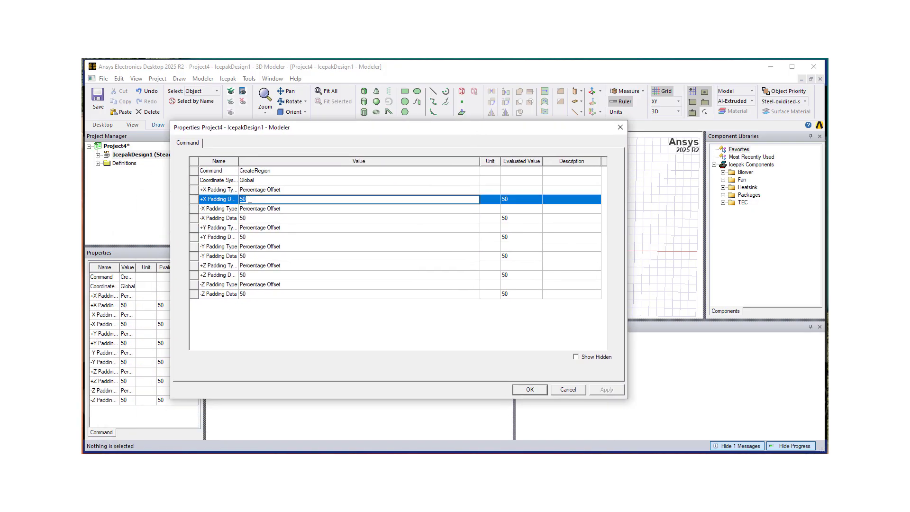
text(0)
click(530, 389)
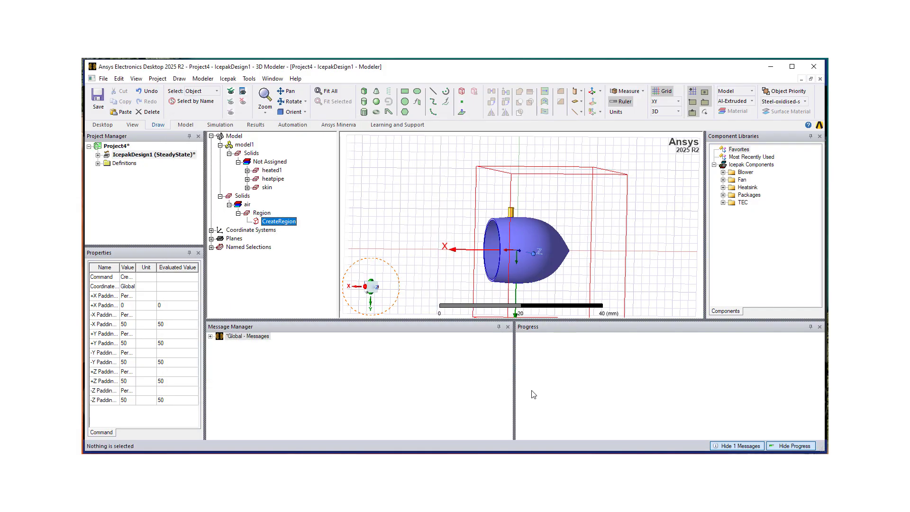
alt+double_click(511, 225)
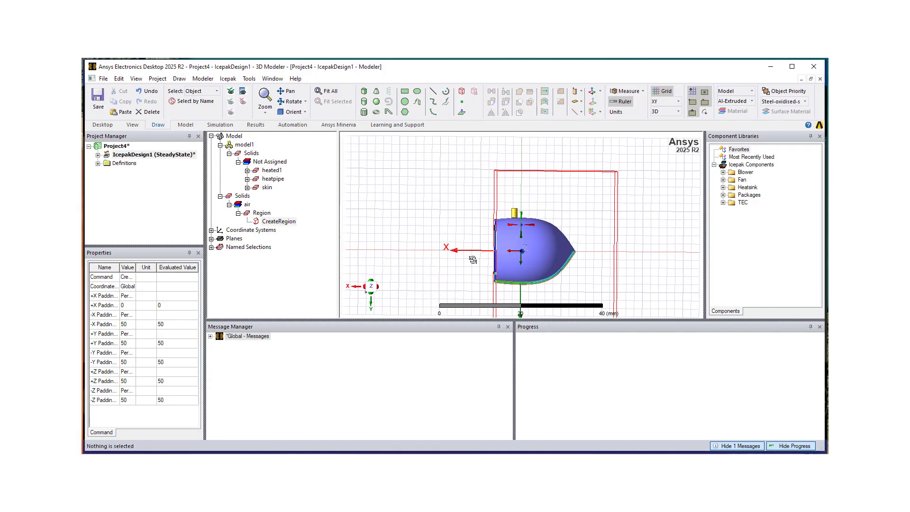
alt+drag(510, 225, 360, 254)
scroll(437, 239, up, 3)
scroll(438, 227, down, 2)
scroll(432, 222, down, 2)
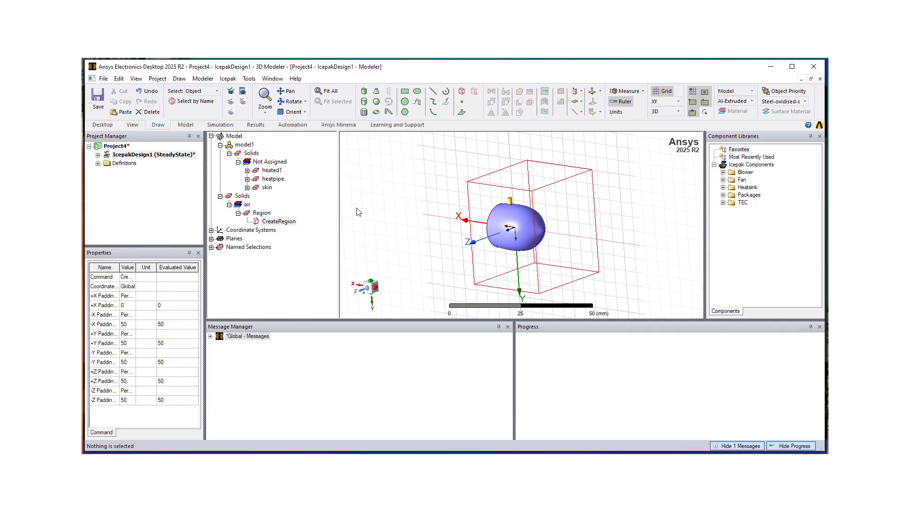
Assign one region side face as Opening1, a velocity opening with X Velocity 3 m_per_sec.
alt+drag(364, 230, 379, 234)
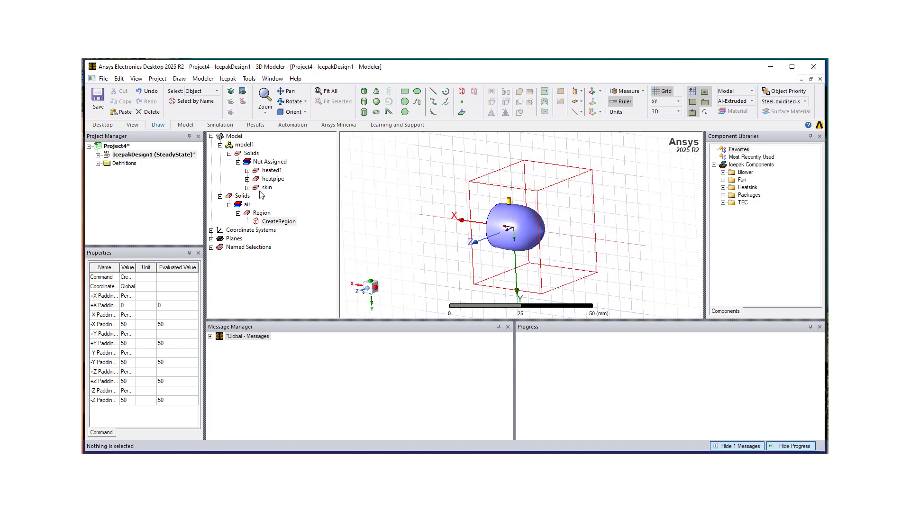
key(f)
click(576, 242)
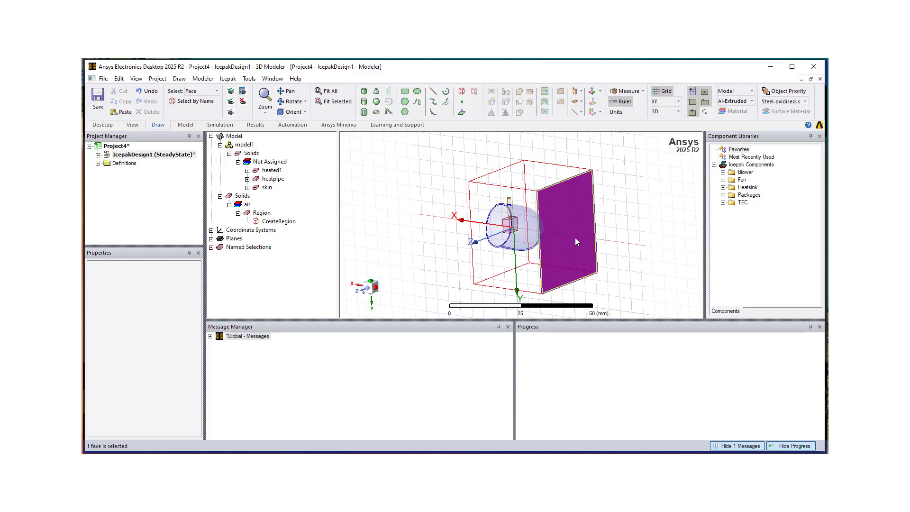
right_click(576, 241)
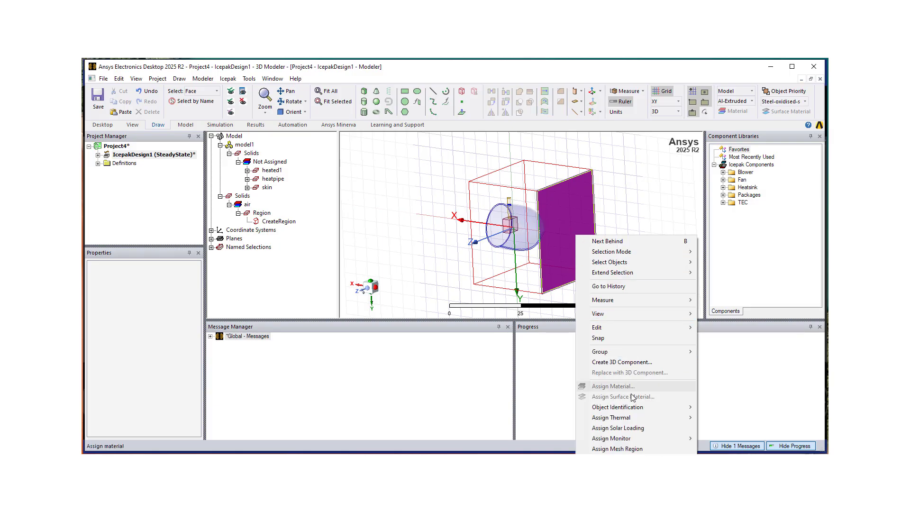
mouse_move(633, 417)
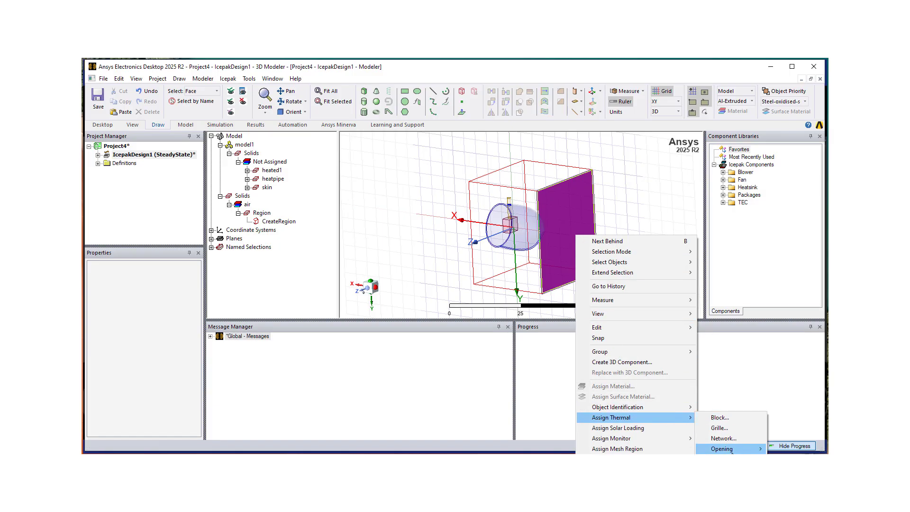
mouse_move(732, 450)
click(783, 449)
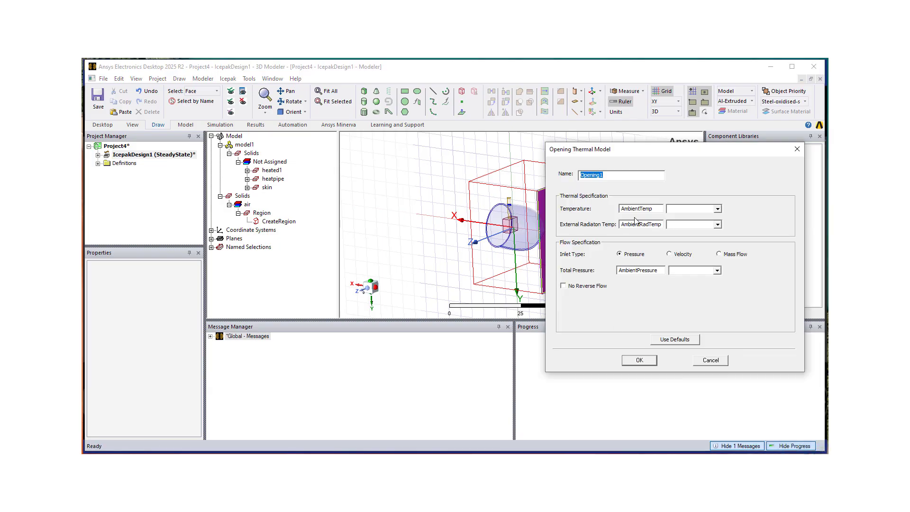
click(671, 256)
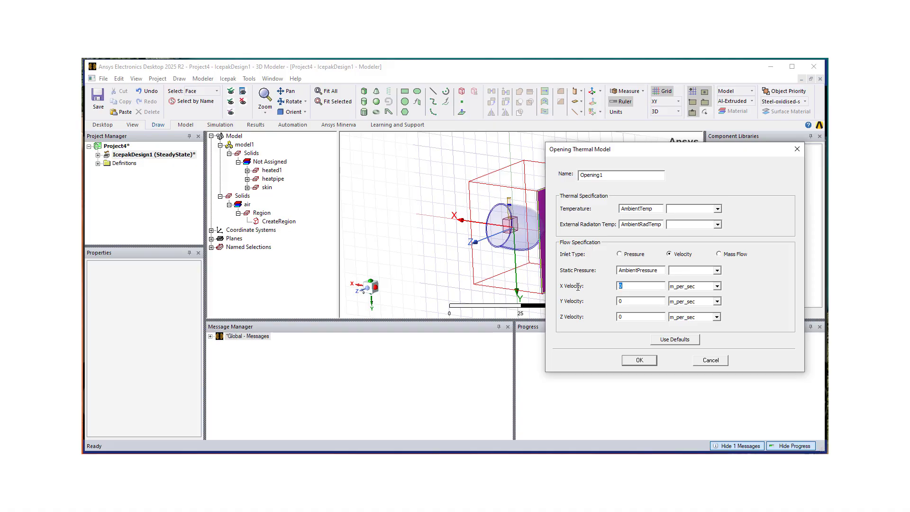
click(639, 360)
mouse_move(484, 253)
alt+mouse_down()
mouse_move(517, 252)
mouse_move(485, 255)
alt+mouse_up()
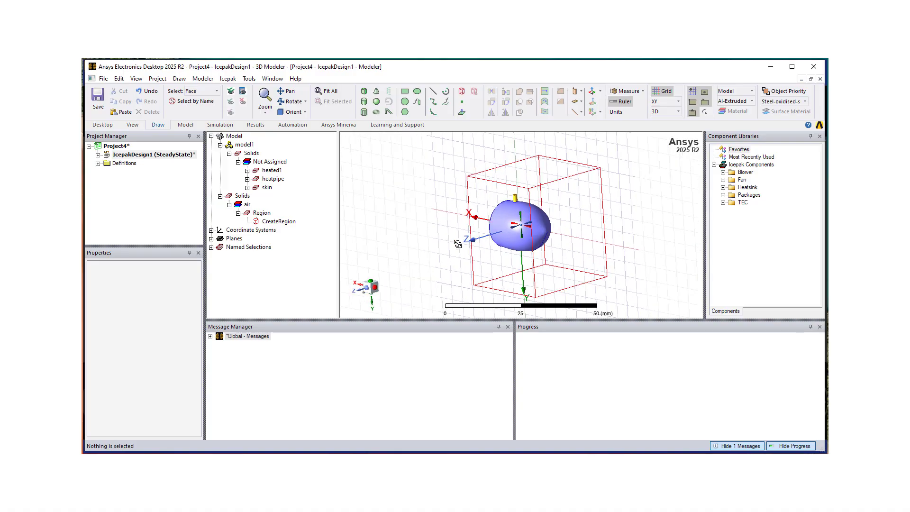
Select four more region faces and assign them Opening2 at ambient temperature and pressure.
click(484, 257)
ctrl+click(522, 176)
alt+drag(521, 175, 588, 257)
ctrl+click(503, 209)
ctrl+click(502, 195)
right_click(597, 201)
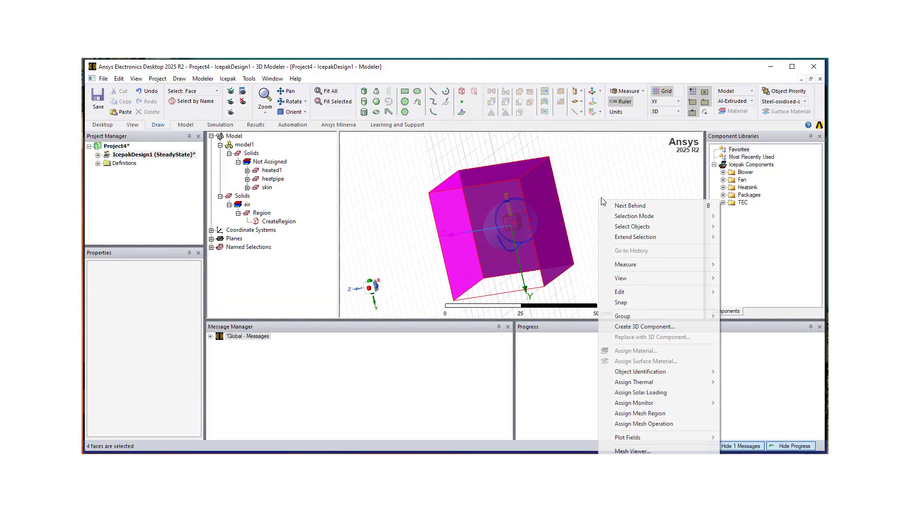
mouse_move(659, 383)
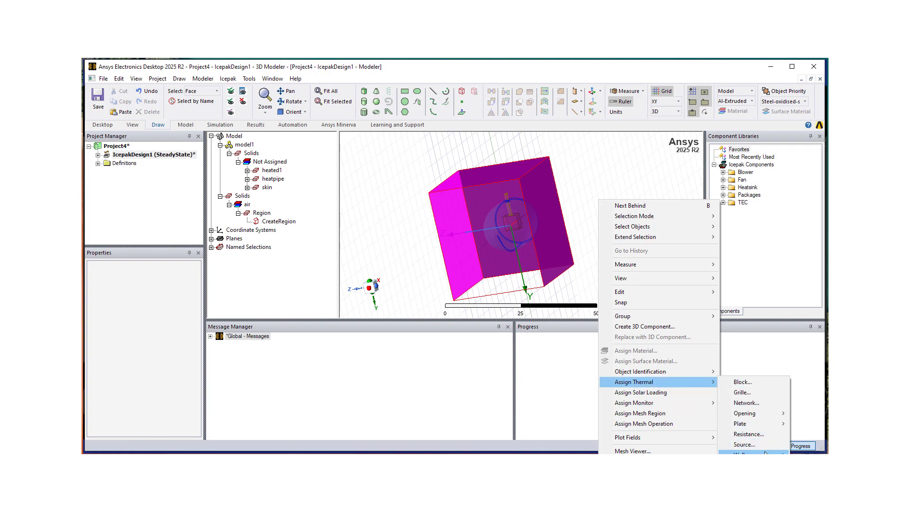
mouse_move(759, 419)
click(807, 414)
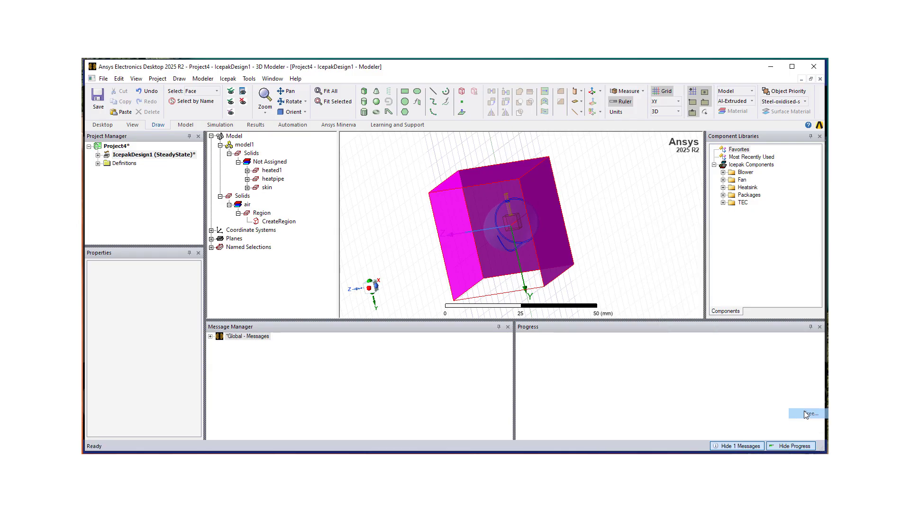
click(639, 360)
alt+drag(469, 223, 506, 223)
Assign the region's bottom face as StationaryWall1 with default zero heat flux.
click(512, 293)
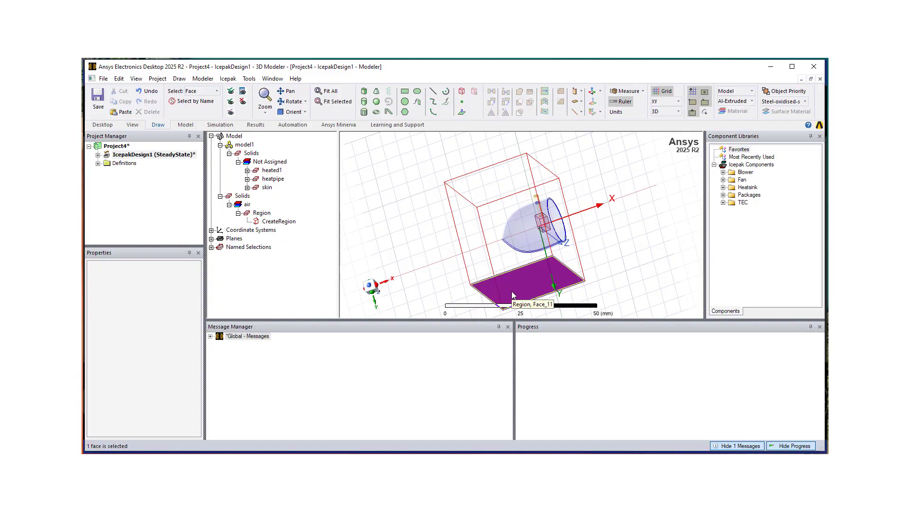
right_click(511, 291)
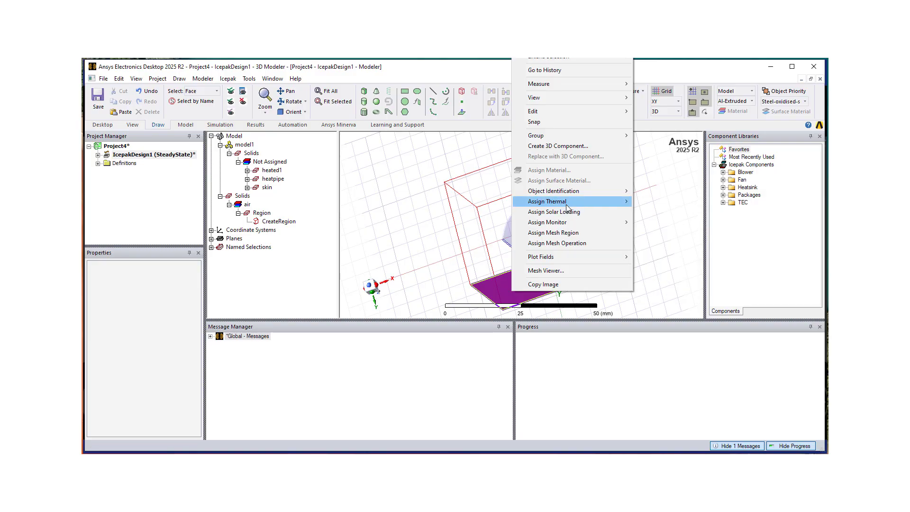
mouse_move(569, 202)
mouse_move(674, 278)
click(737, 275)
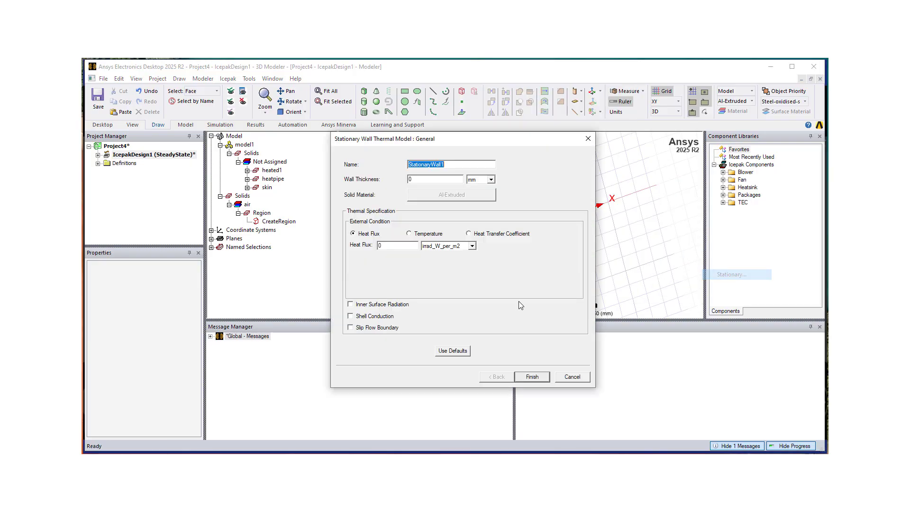
click(538, 377)
click(471, 244)
alt+drag(471, 244, 309, 299)
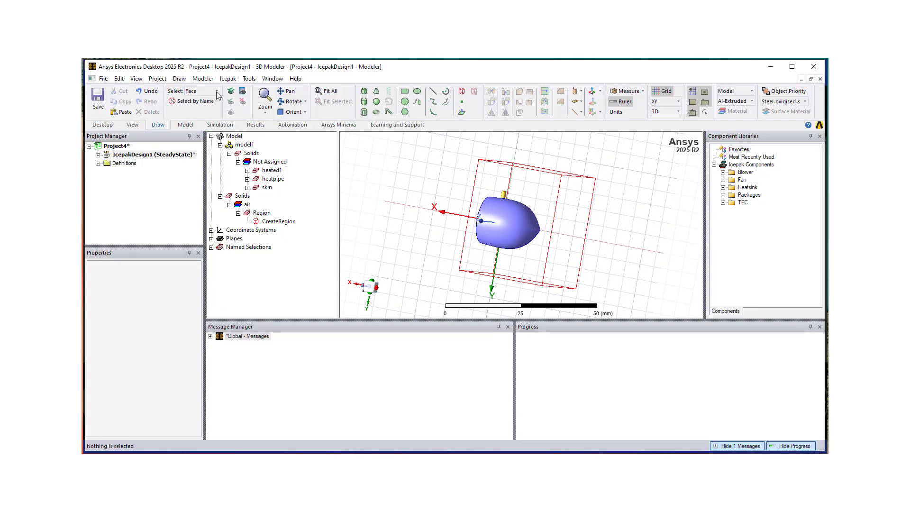
Accept the default global mesh settings, start meshing, and save the project as Project4.aedt.
click(220, 124)
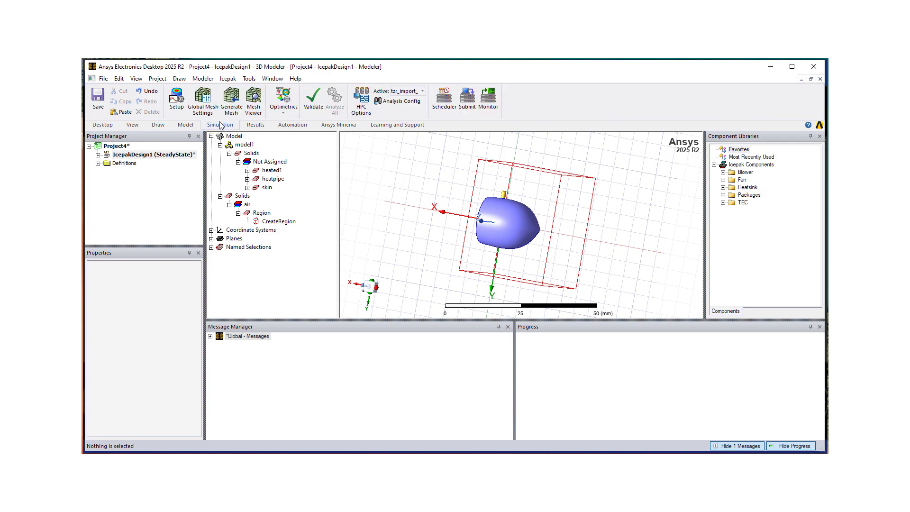
click(204, 100)
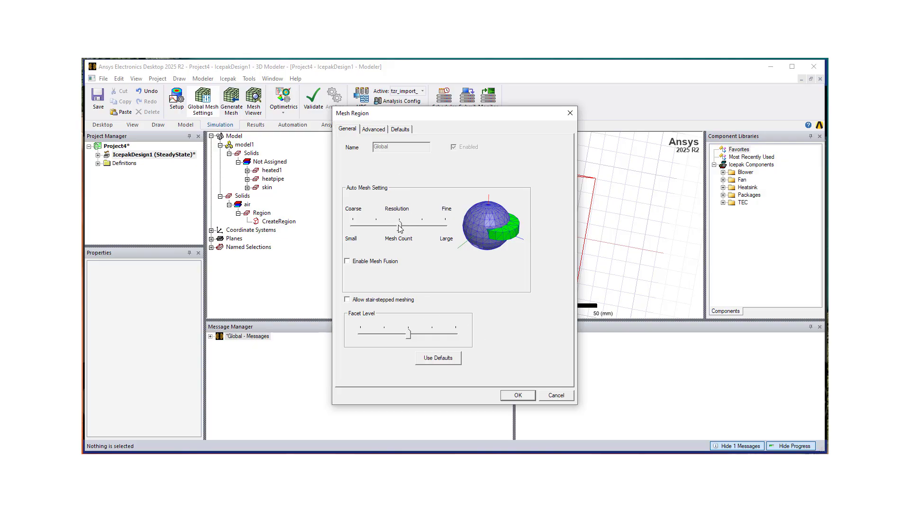
click(514, 396)
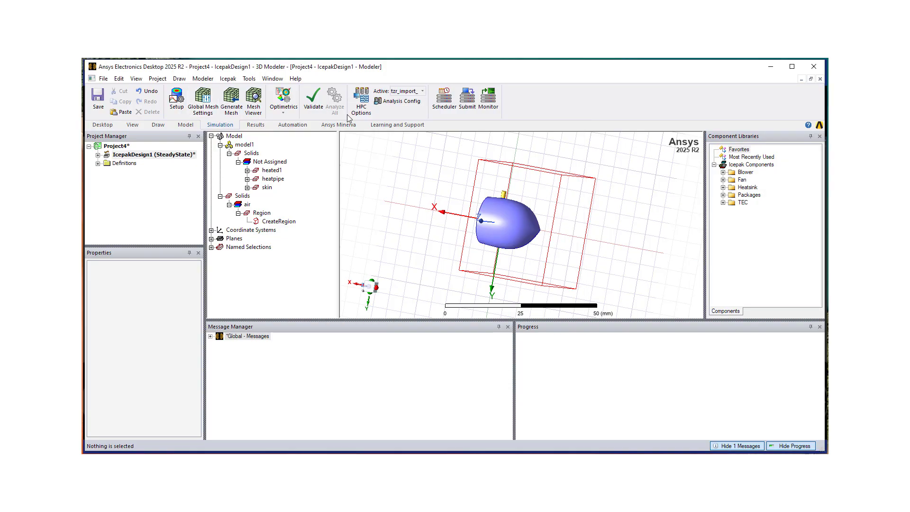
click(231, 103)
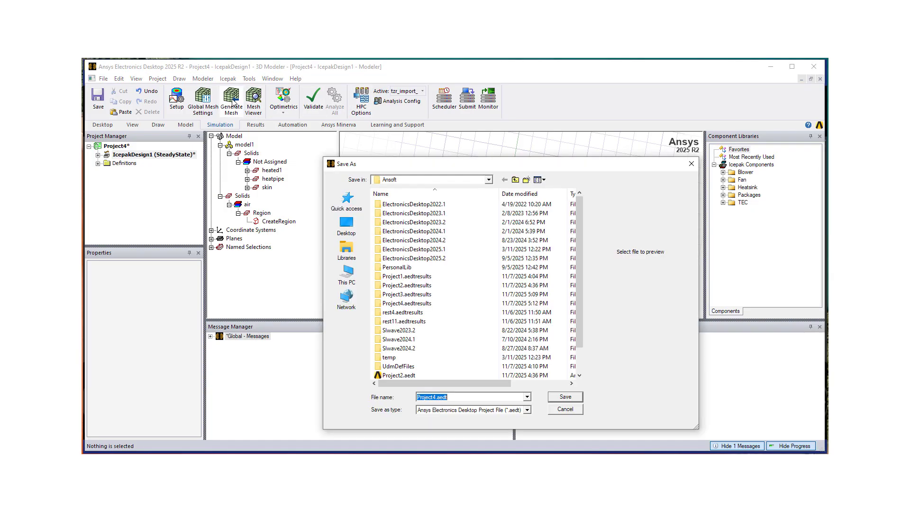
click(564, 400)
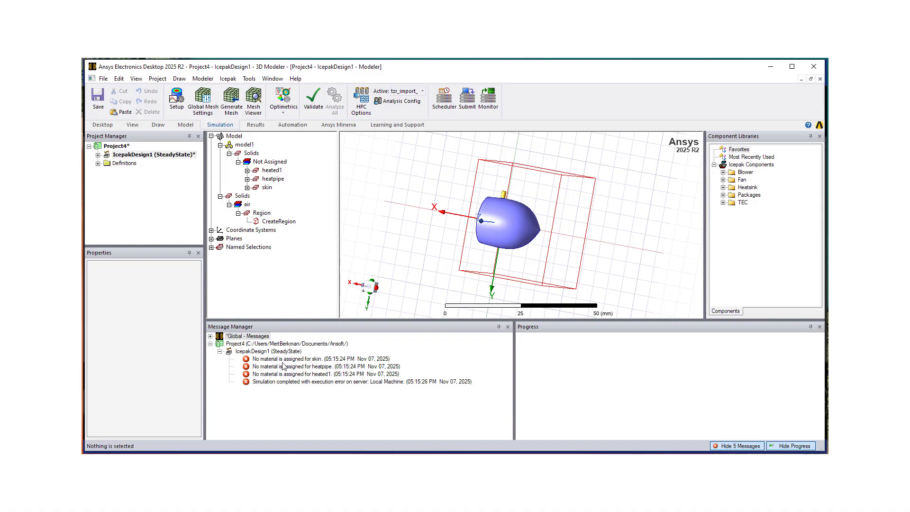
Assign Al-Extruded material to heated1, heatpipe and skin, accepting the solve-inside notice.
click(268, 170)
ctrl+click(272, 179)
ctrl+click(267, 188)
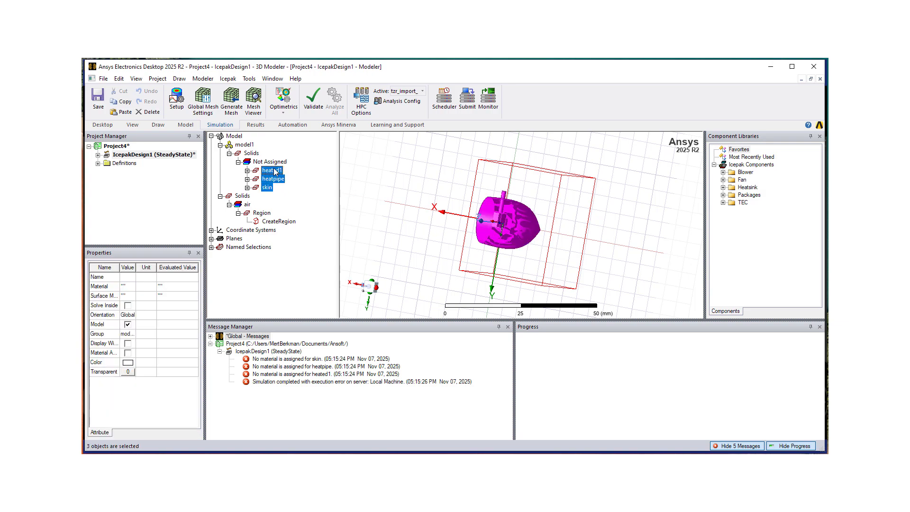
right_click(275, 171)
click(331, 271)
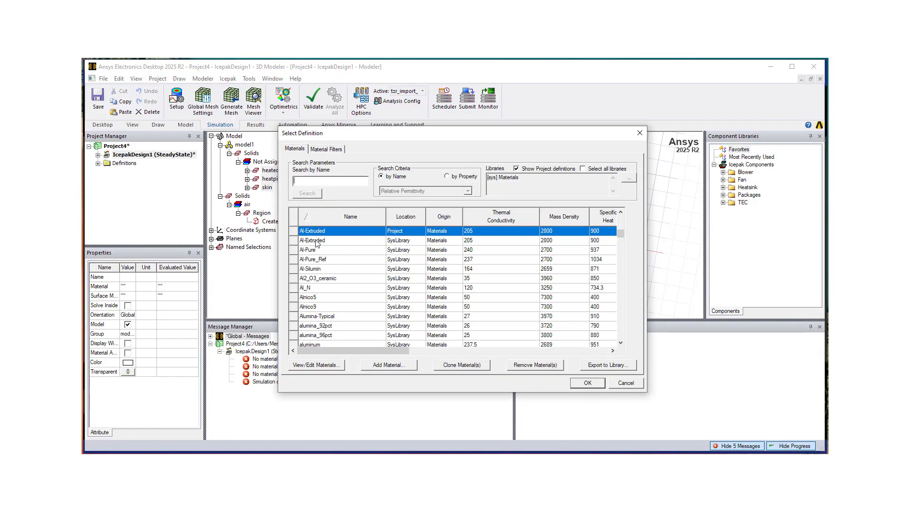
click(586, 384)
click(526, 284)
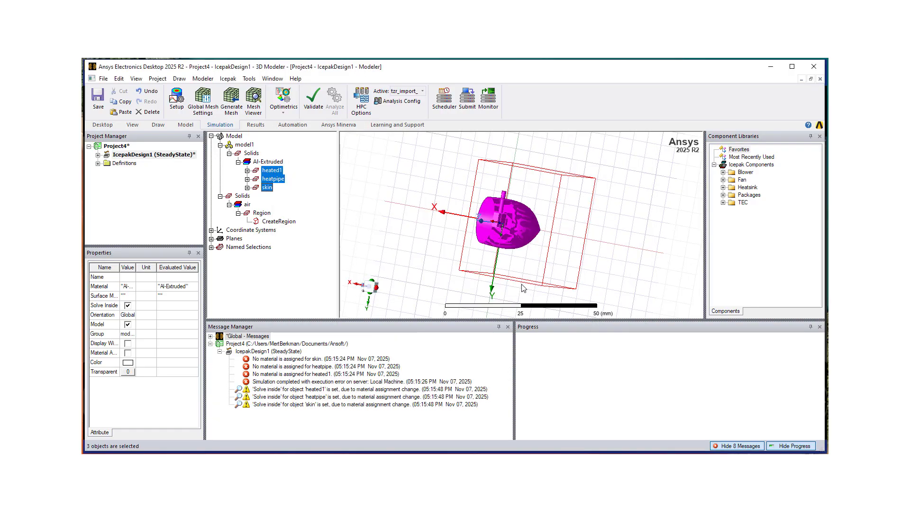
click(311, 209)
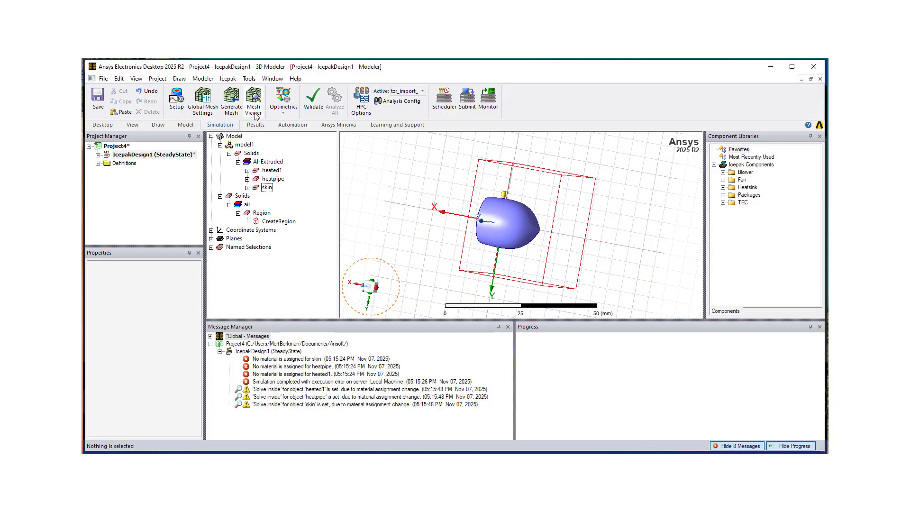
Generate the 39211-element mesh and hide heated1, heatpipe and skin in the active view.
click(230, 102)
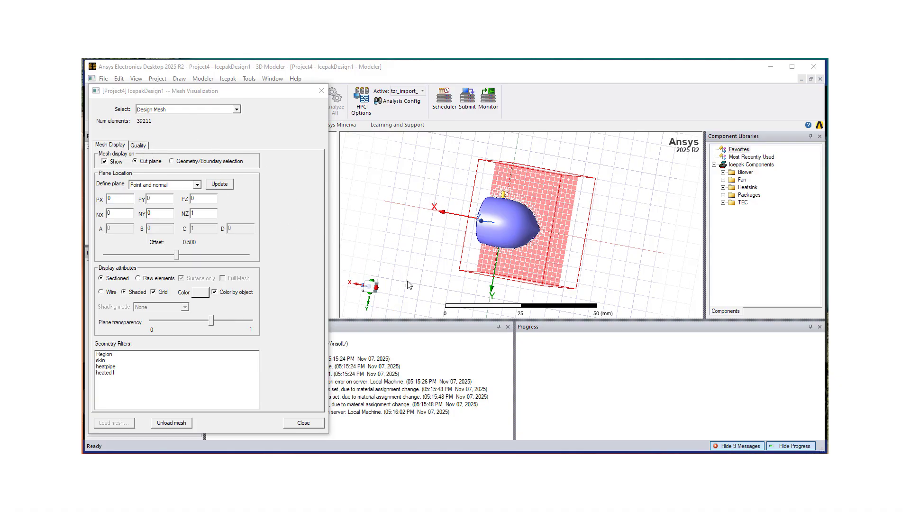
drag(242, 88, 713, 199)
right_click(254, 156)
key(Escape)
click(271, 169)
shift+click(266, 187)
right_click(267, 188)
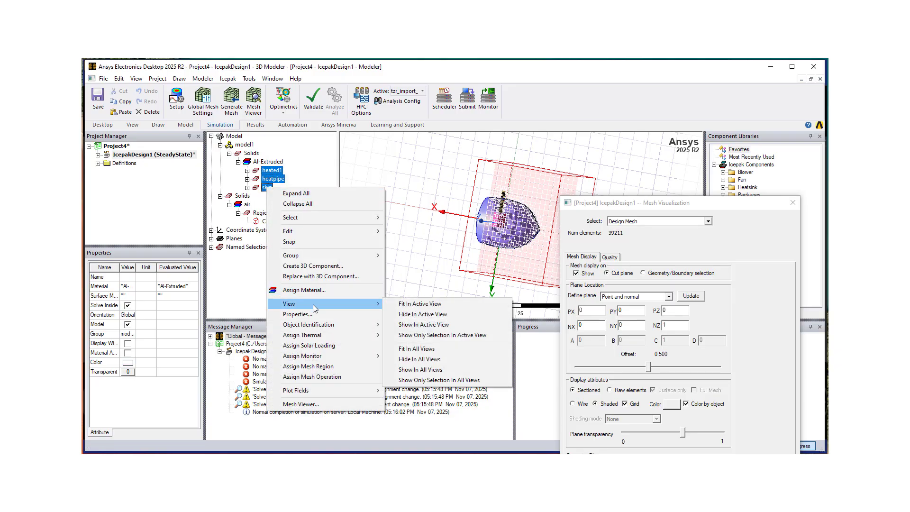
mouse_move(312, 231)
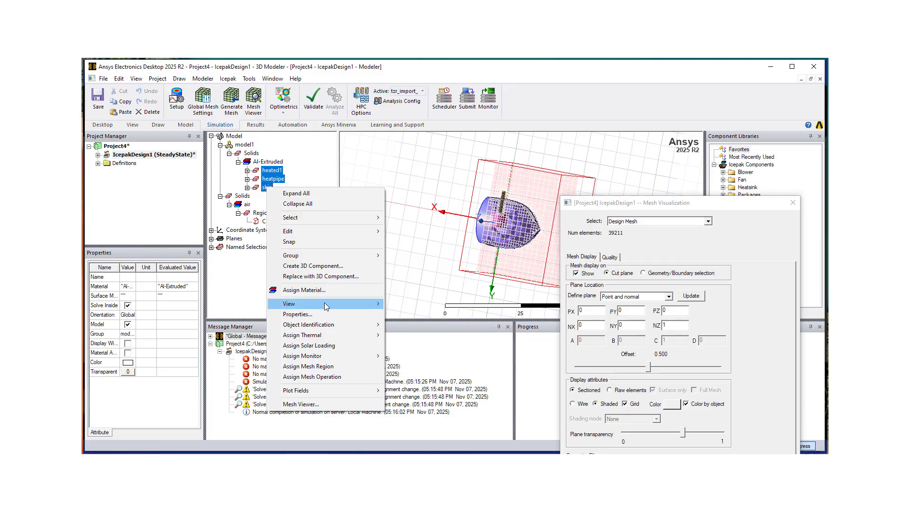
mouse_move(327, 304)
click(427, 314)
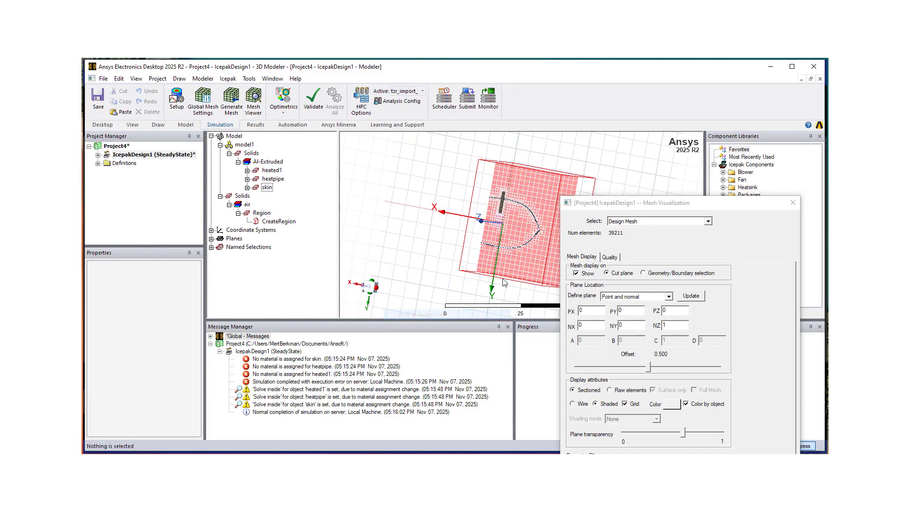
Orbit the model to view the mesh cut plane straight on from the front.
scroll(514, 265, up, 10)
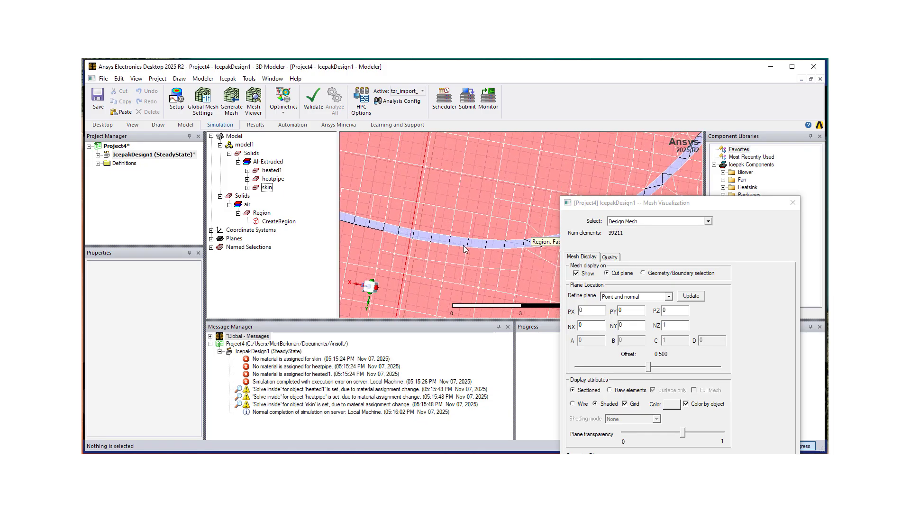
scroll(464, 252, down, 5)
mouse_move(452, 258)
alt+mouse_down()
mouse_move(444, 247)
mouse_move(405, 245)
alt+mouse_up()
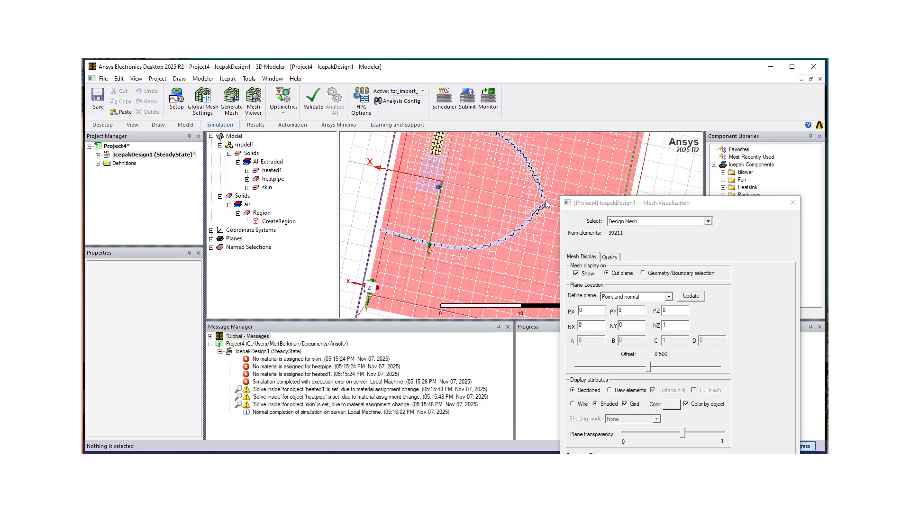
scroll(470, 203, down, 3)
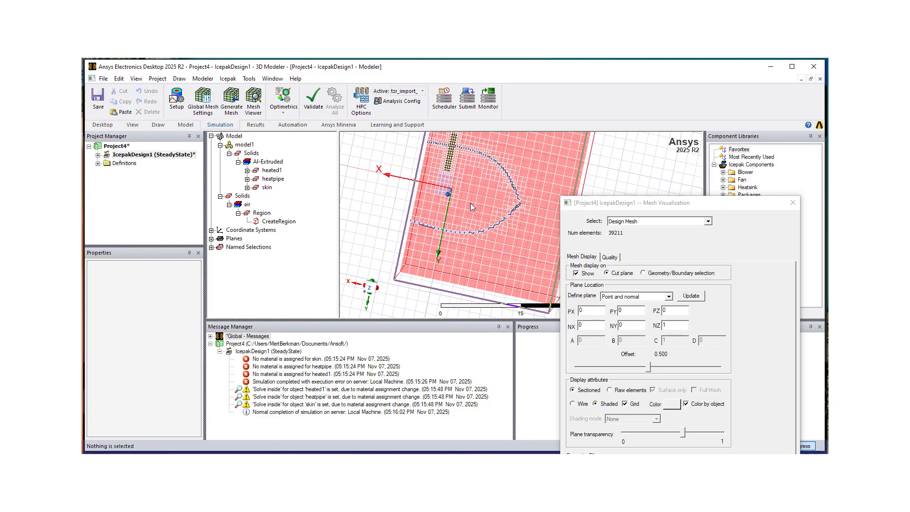
scroll(467, 204, up, 3)
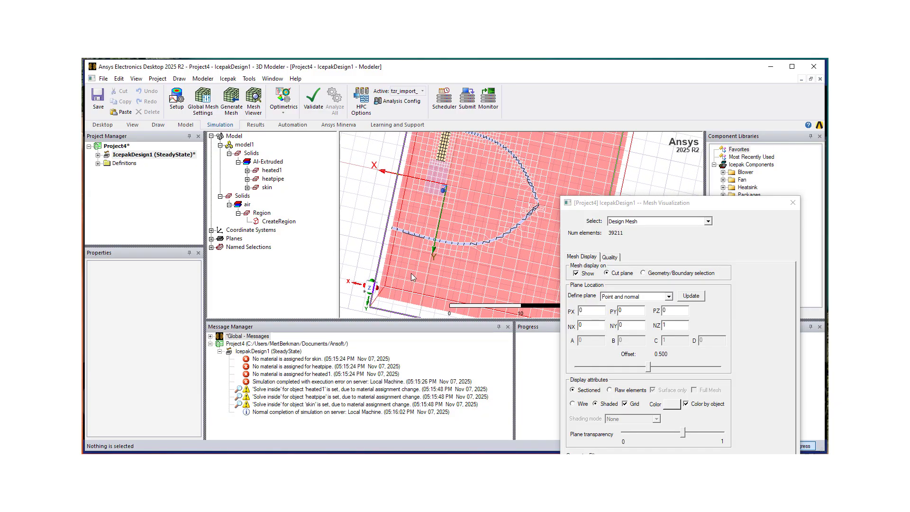
alt+drag(410, 277, 416, 248)
scroll(434, 214, down, 3)
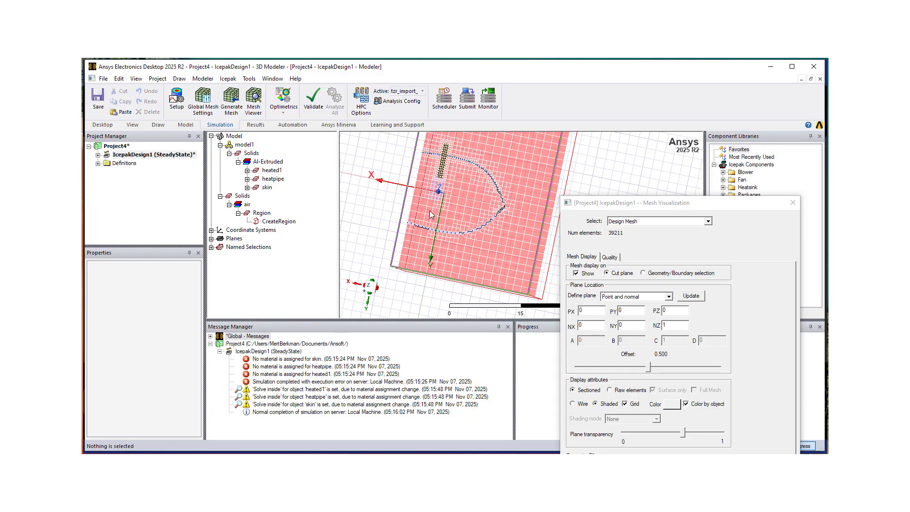
alt+drag(430, 217, 462, 208)
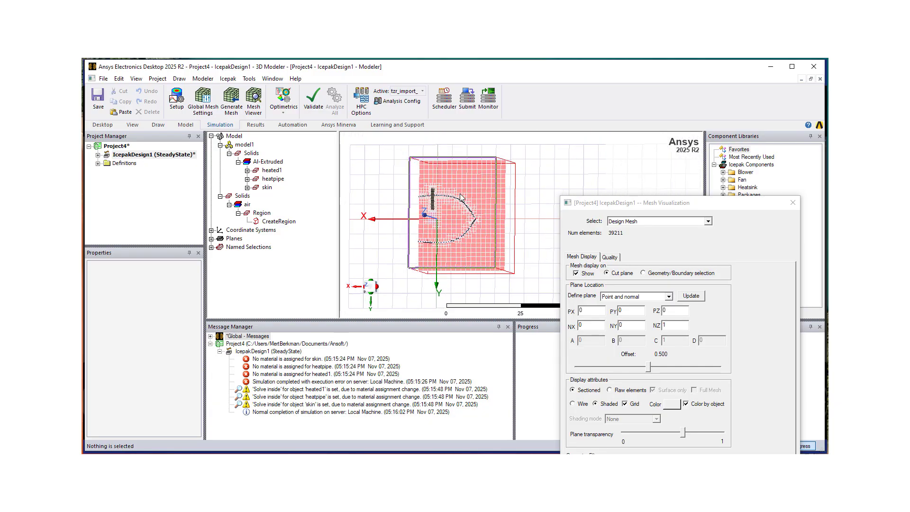